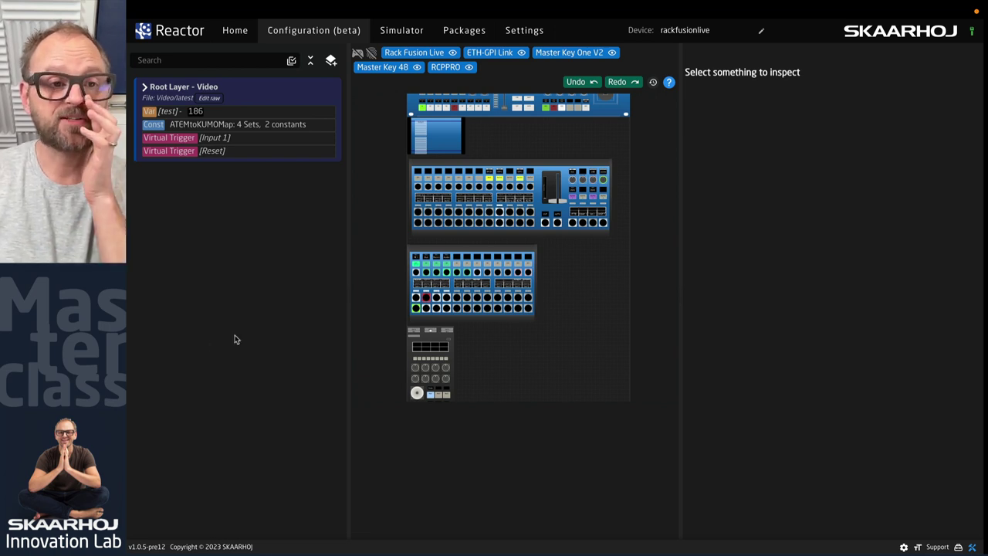
# Step: Open the project's home page and review its panel groups, down to the RCPPRO panel
pyautogui.click(236, 33)
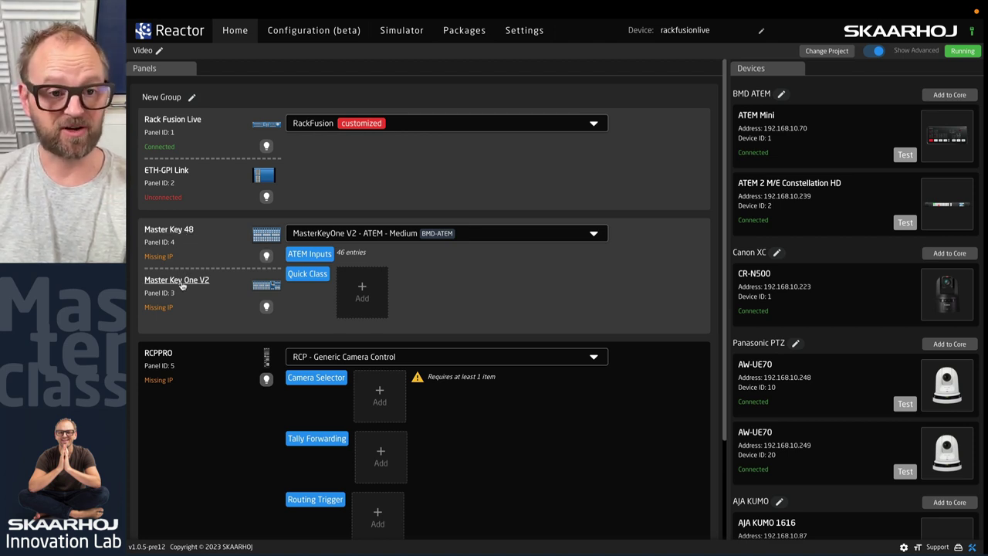
pyautogui.scroll(-1, 183, 361)
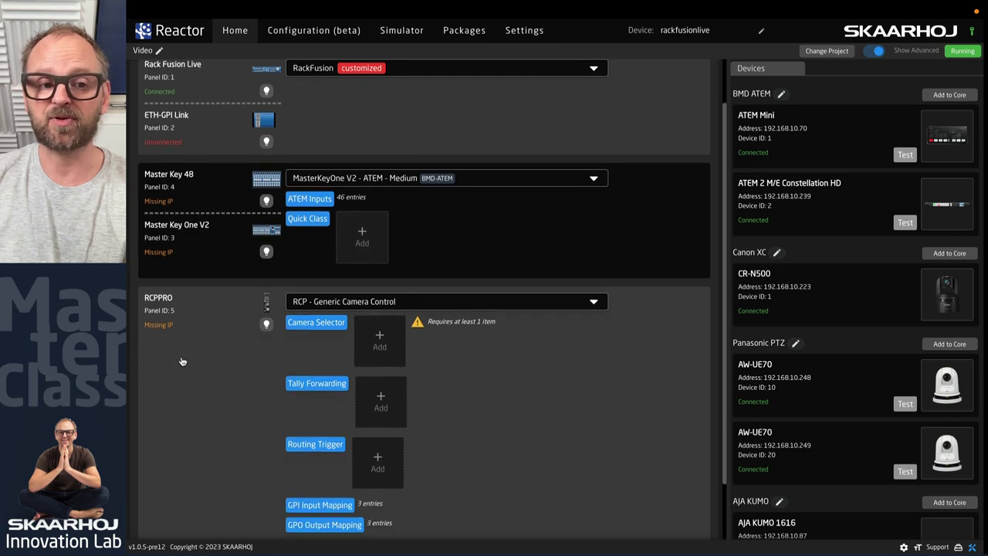
pyautogui.scroll(-2, 180, 327)
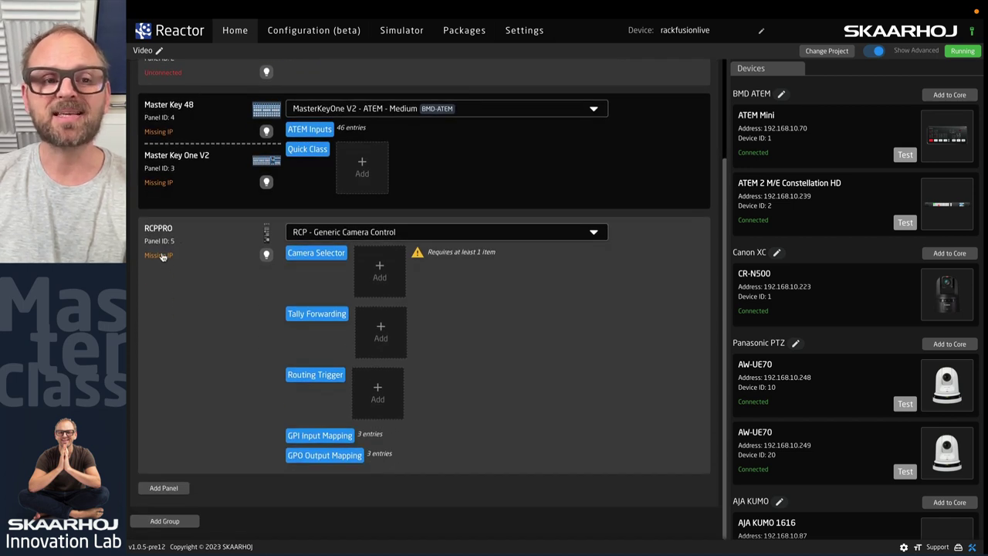
pyautogui.scroll(3, 186, 216)
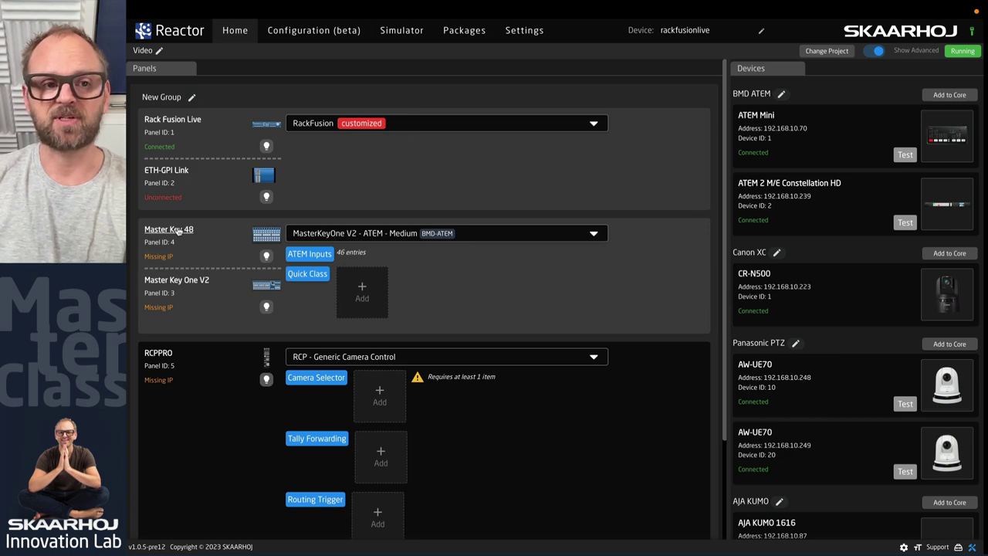
# Step: Inspect the Rack Fusion Live panel's properties, checking its IP and port and its panel ID, and close them without changes
pyautogui.click(176, 122)
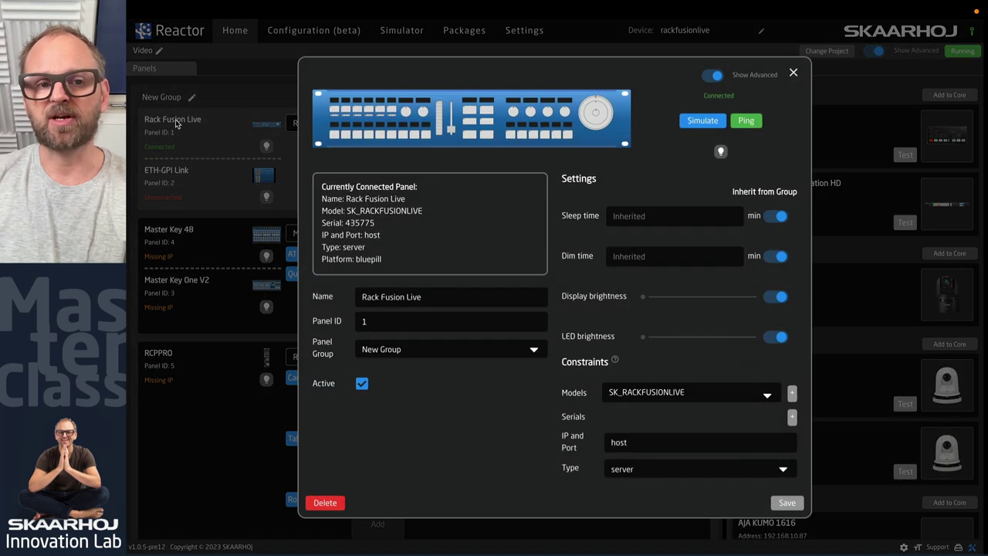
pyautogui.moveTo(642, 446); pyautogui.dragTo(596, 446)
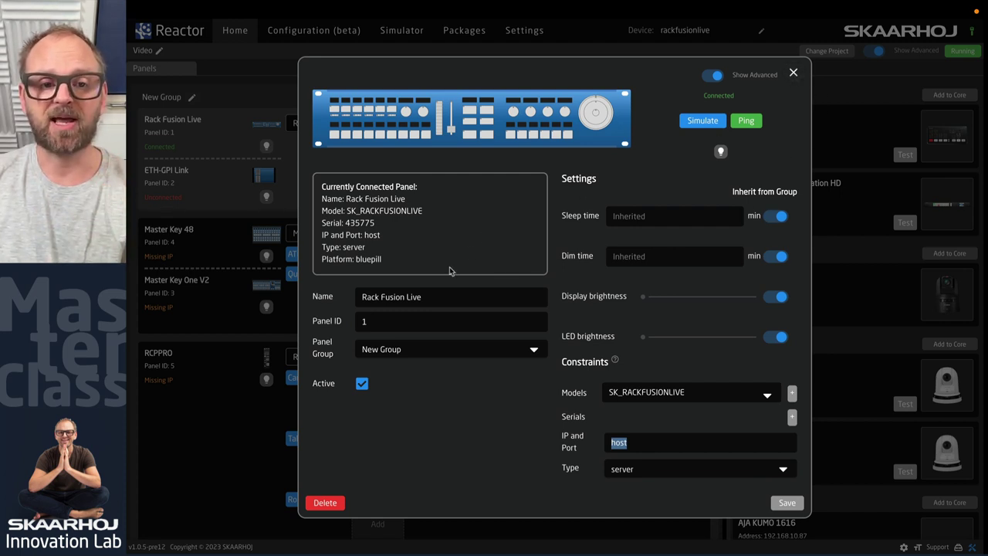
pyautogui.moveTo(375, 322); pyautogui.dragTo(359, 322)
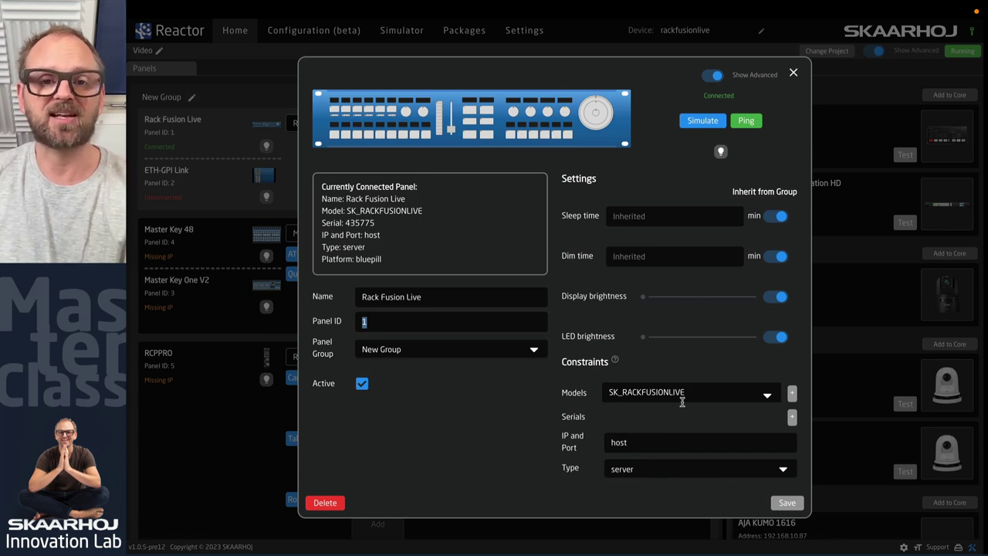
pyautogui.click(794, 73)
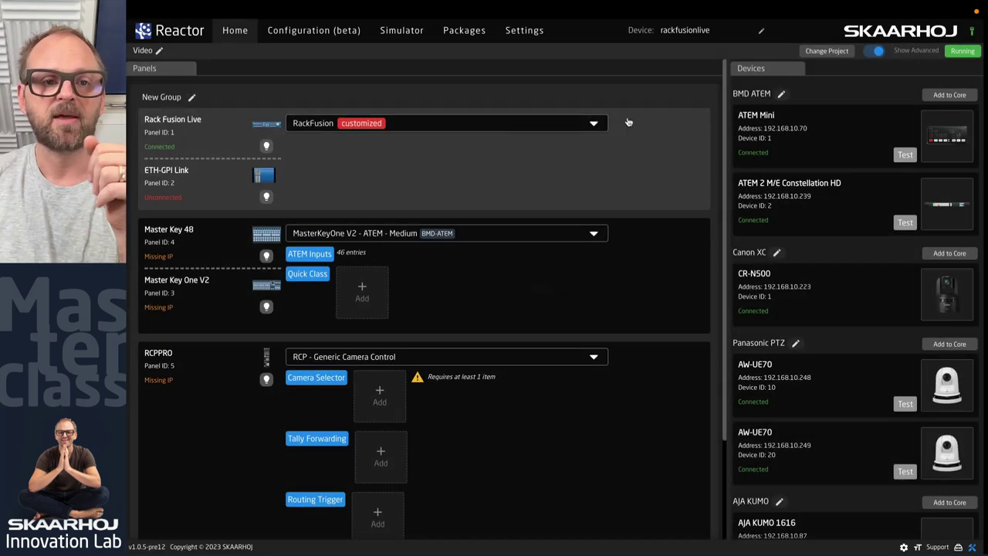
# Step: Browse the configurations available for the Rack Fusion Live group and the Master Key group, keeping the current choices
pyautogui.click(399, 122)
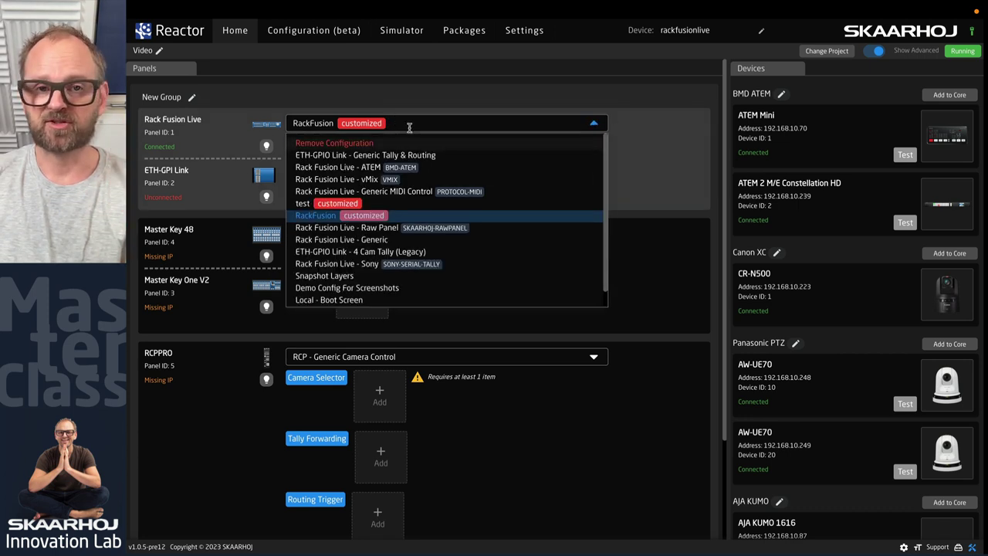
pyautogui.click(425, 96)
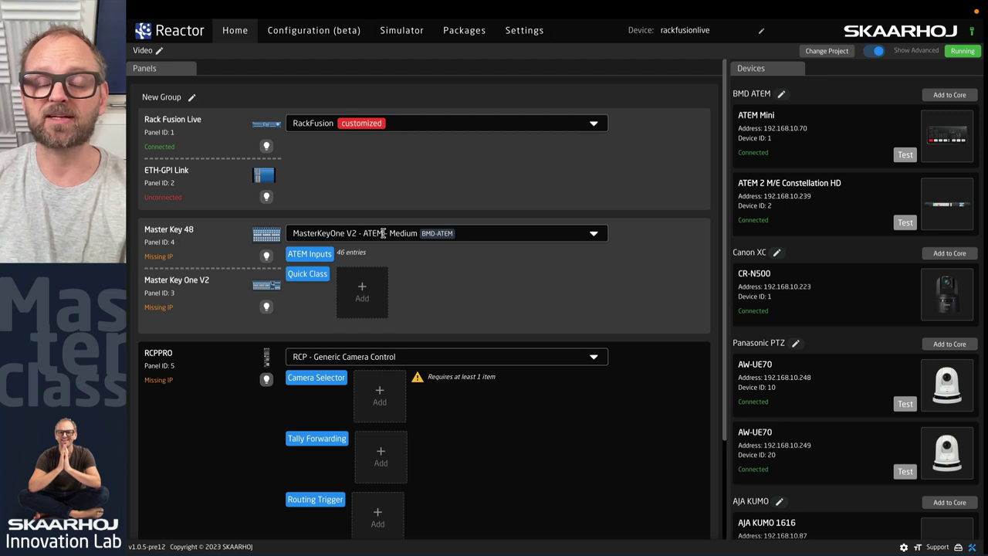
pyautogui.click(382, 233)
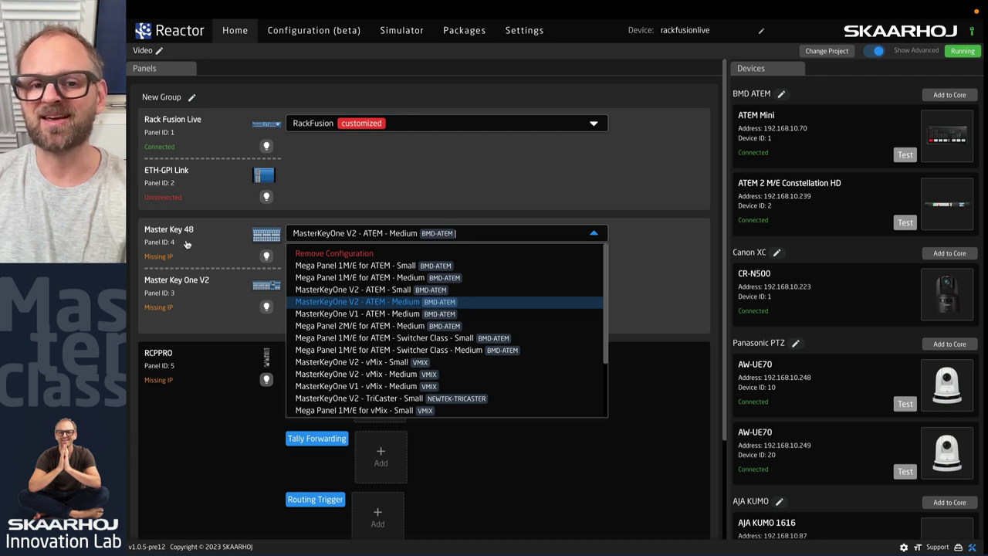
pyautogui.click(204, 279)
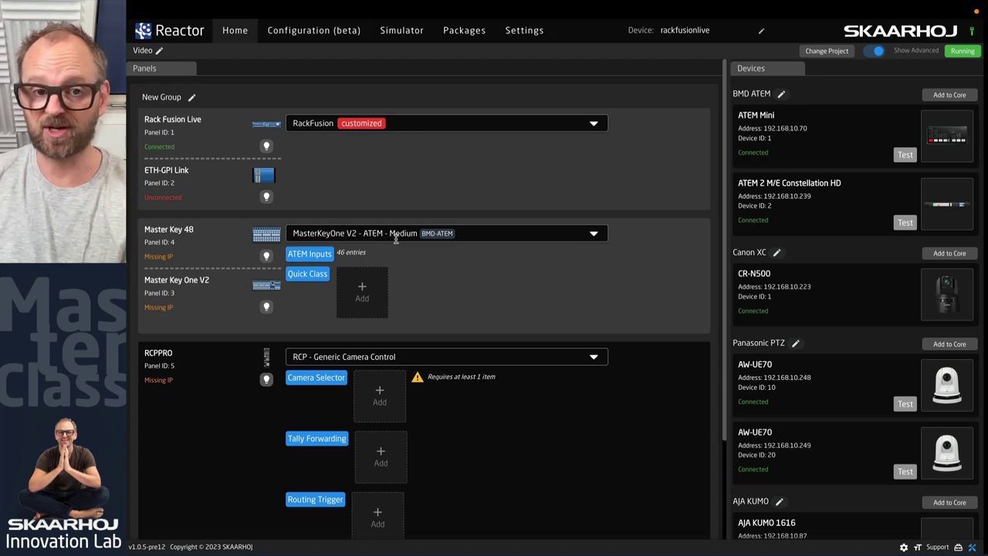
# Step: Examine the ATEM Inputs and Quick Class tables of the Master Key group's configuration
pyautogui.click(312, 255)
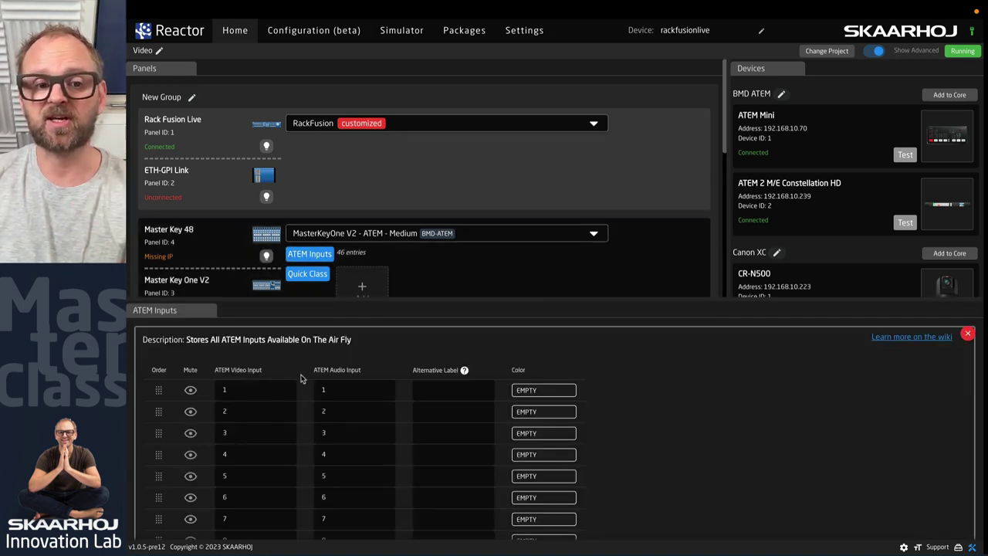
pyautogui.scroll(-15, 302, 409)
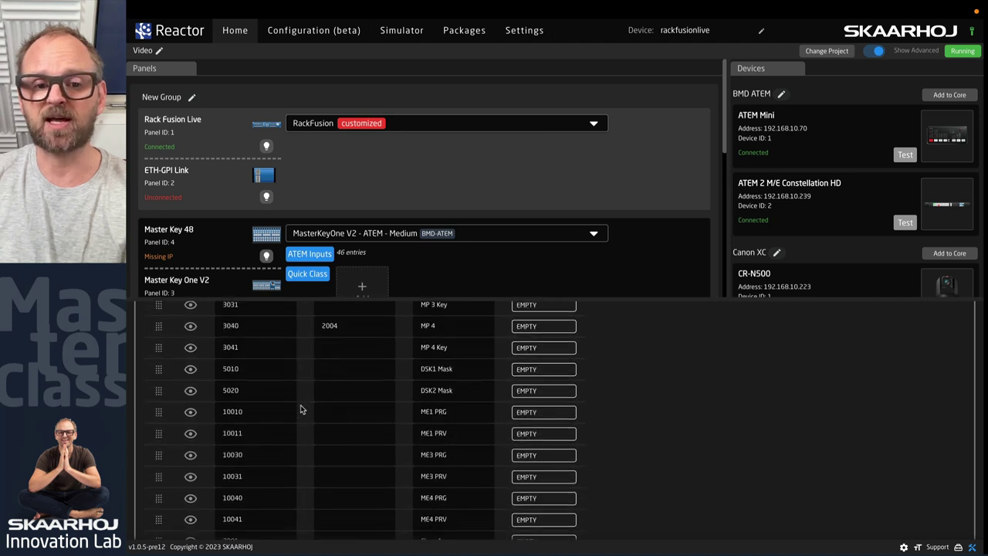
pyautogui.scroll(20, 301, 409)
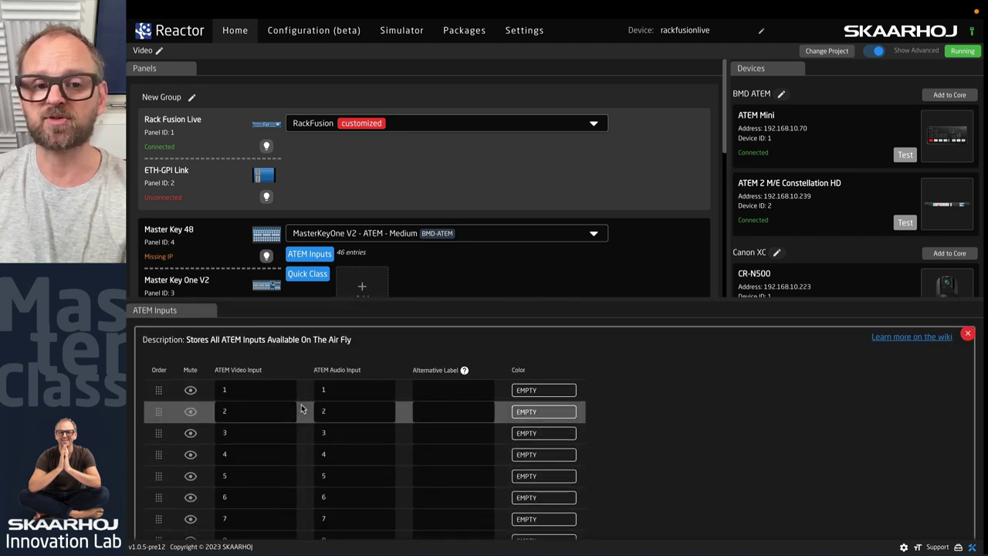
pyautogui.click(968, 334)
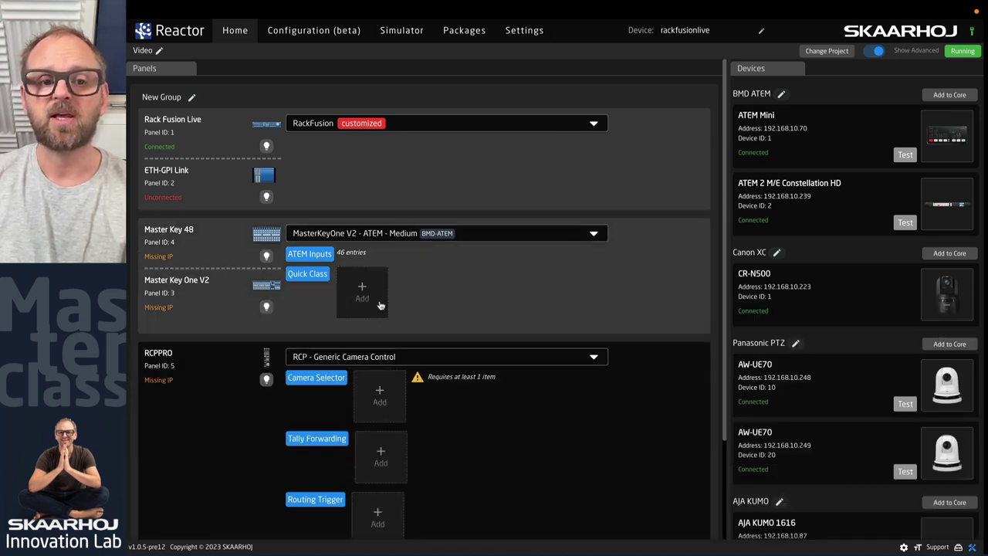
pyautogui.click(313, 276)
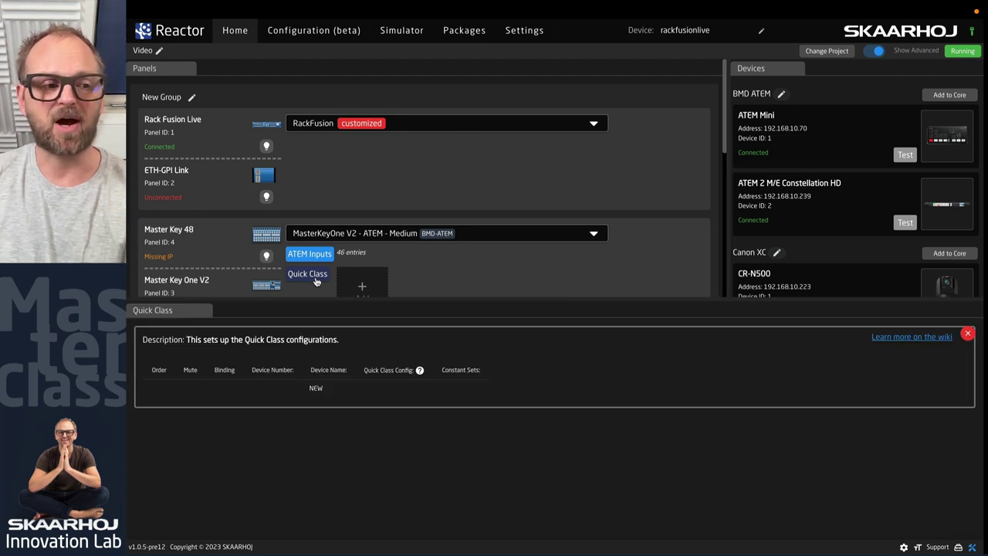
pyautogui.click(969, 334)
# Step: View the Camera Selector table of the RCPPRO panel's configuration and close it
pyautogui.scroll(-3, 290, 337)
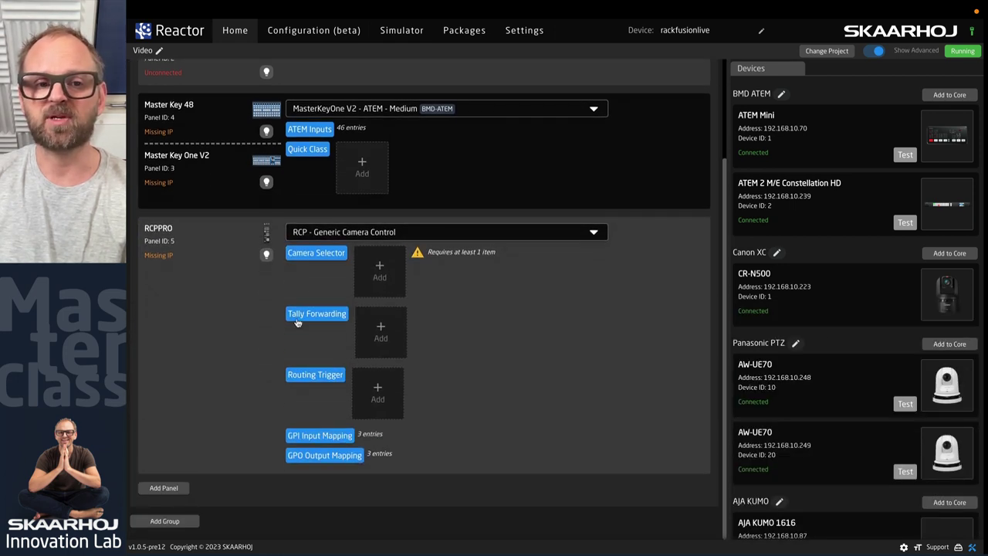
pyautogui.click(318, 253)
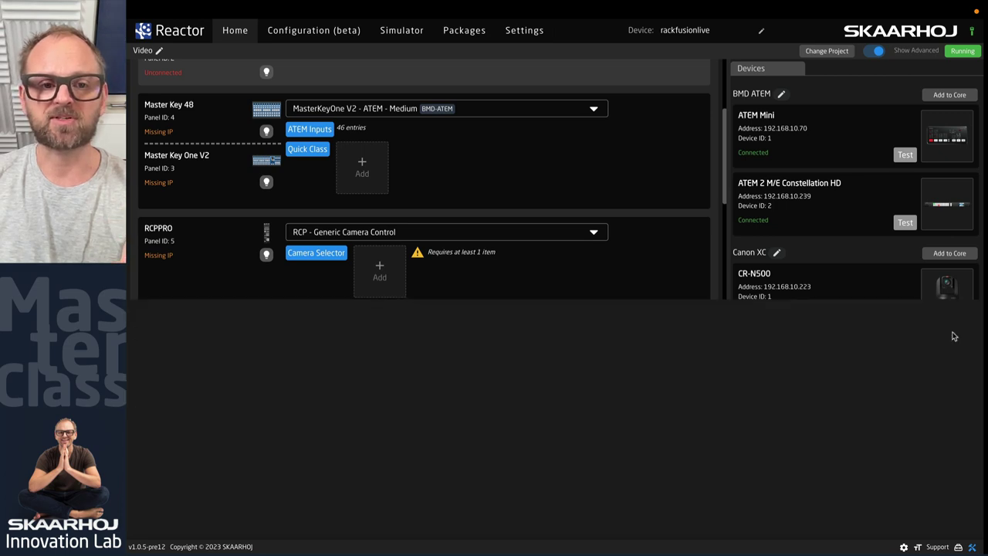
pyautogui.click(968, 335)
pyautogui.click(379, 270)
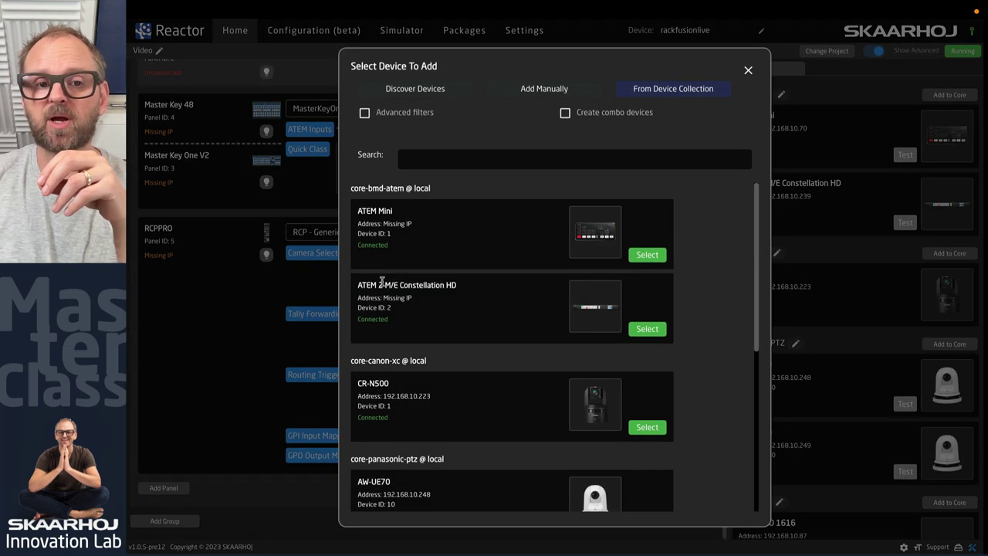
pyautogui.click(647, 255)
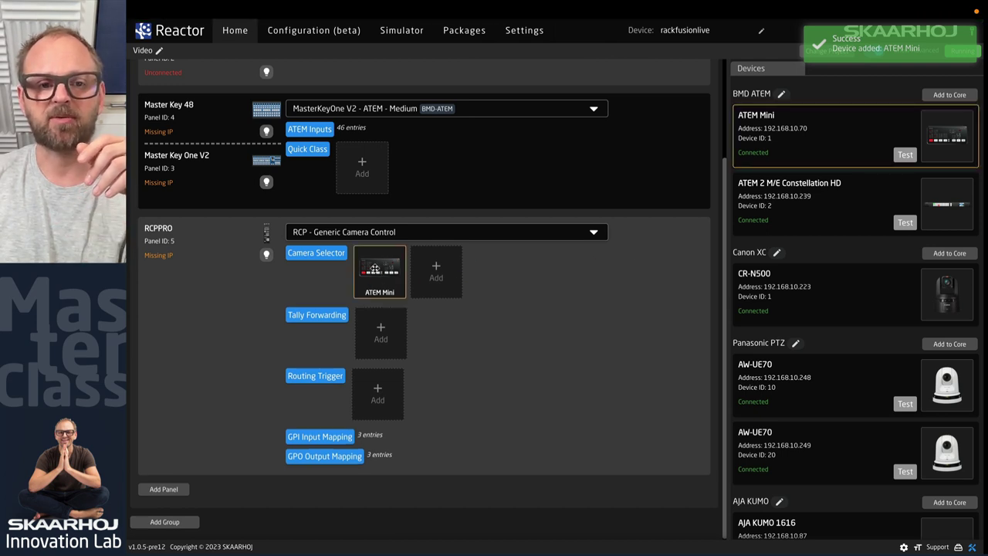
pyautogui.click(330, 253)
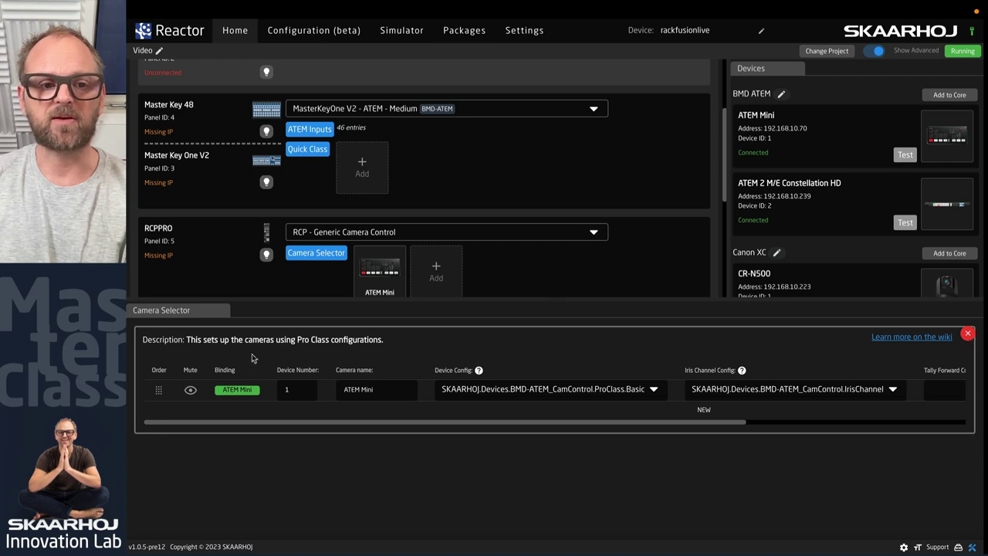
pyautogui.moveTo(159, 388); pyautogui.dragTo(176, 406)
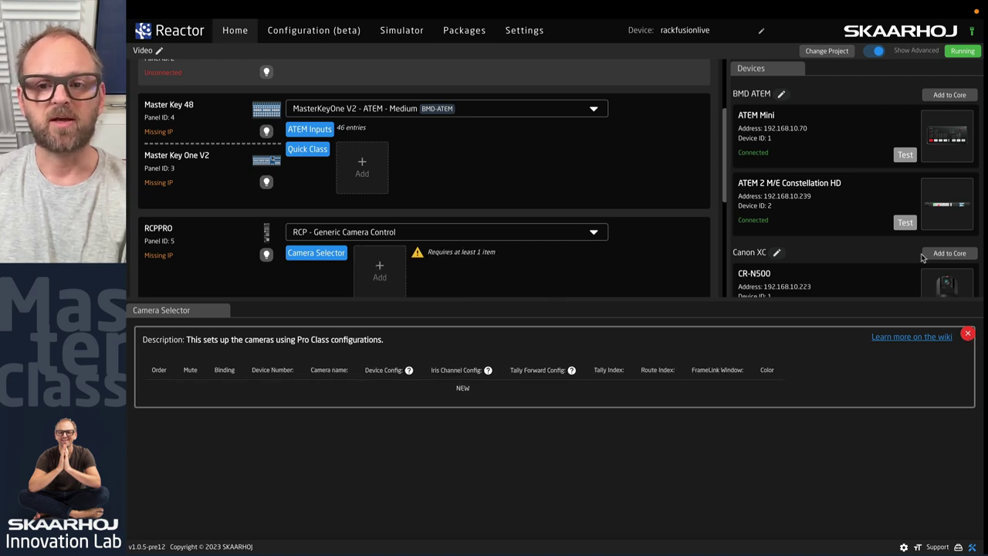
pyautogui.click(967, 332)
# Step: Add the two Panasonic AW-UE70 cameras, device IDs 10 and 20, from the device collection to the RCPPRO's Camera Selector
pyautogui.click(379, 272)
pyautogui.scroll(-3, 662, 314)
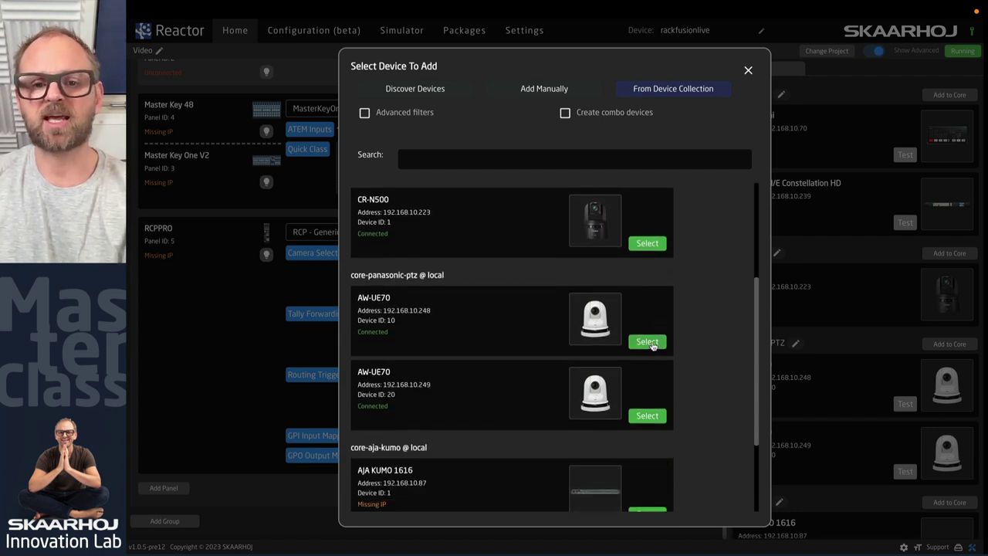
pyautogui.click(648, 342)
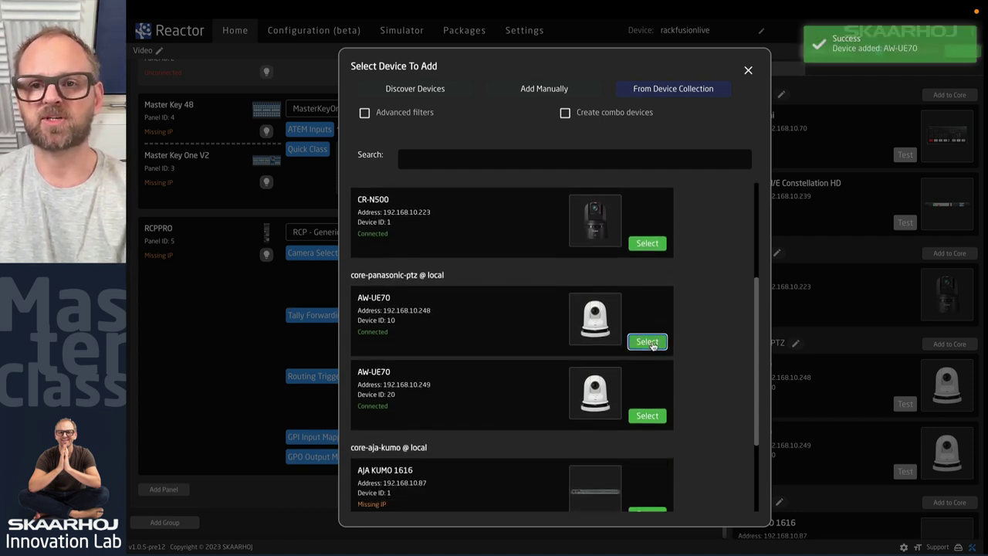
pyautogui.click(656, 419)
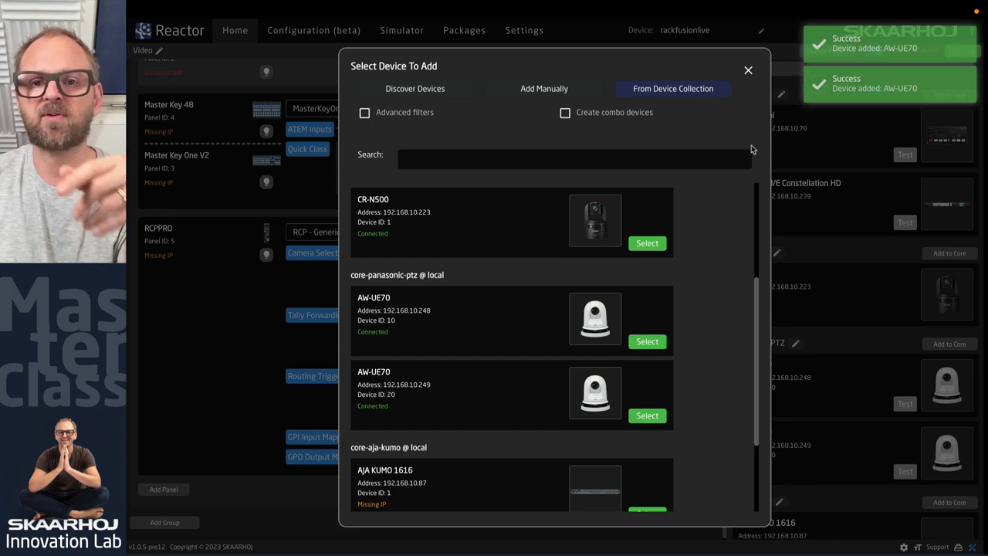
pyautogui.click(748, 70)
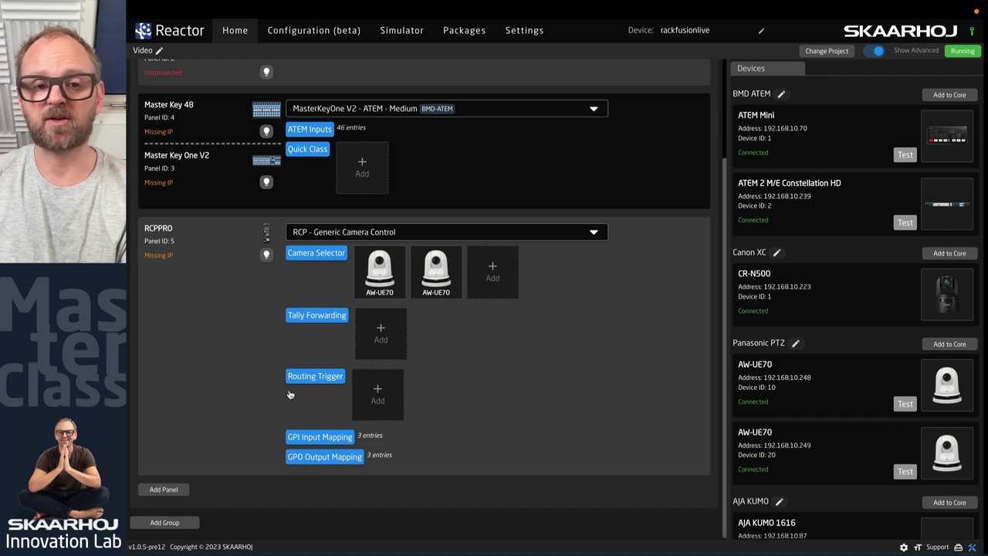
# Step: Review the project's connected devices, from the BMD ATEM switchers to the Direct Out prodigy.MP
pyautogui.scroll(3, 324, 293)
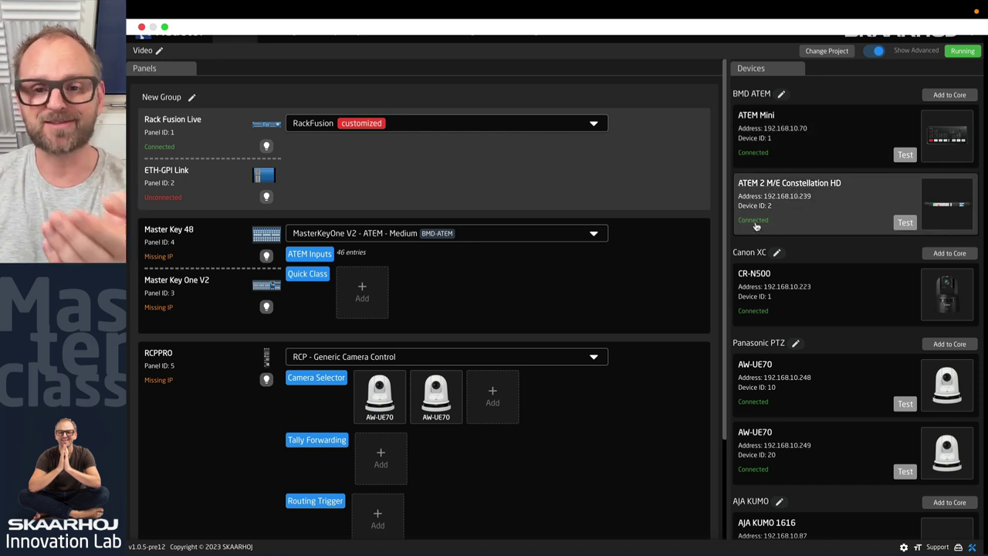
pyautogui.scroll(-4, 761, 317)
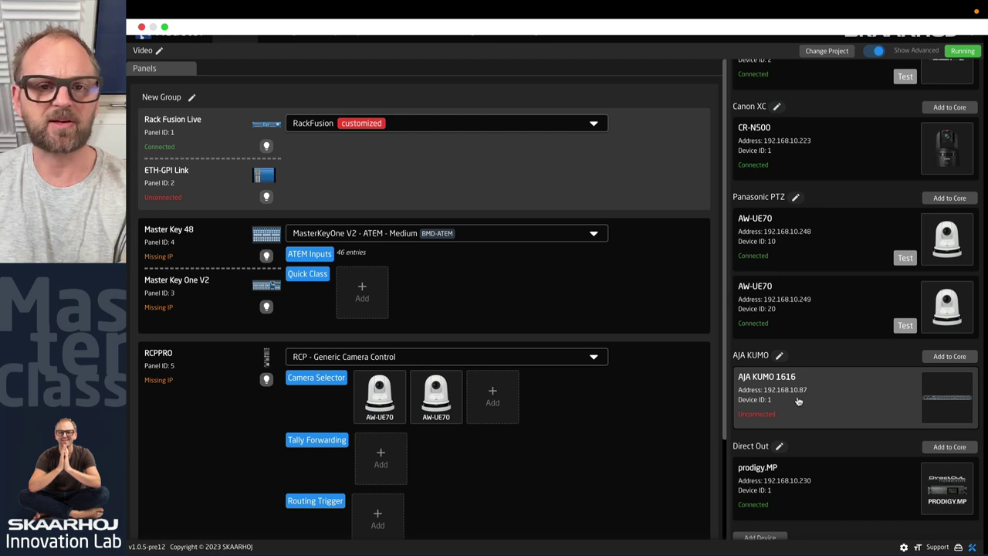
pyautogui.scroll(-1, 796, 400)
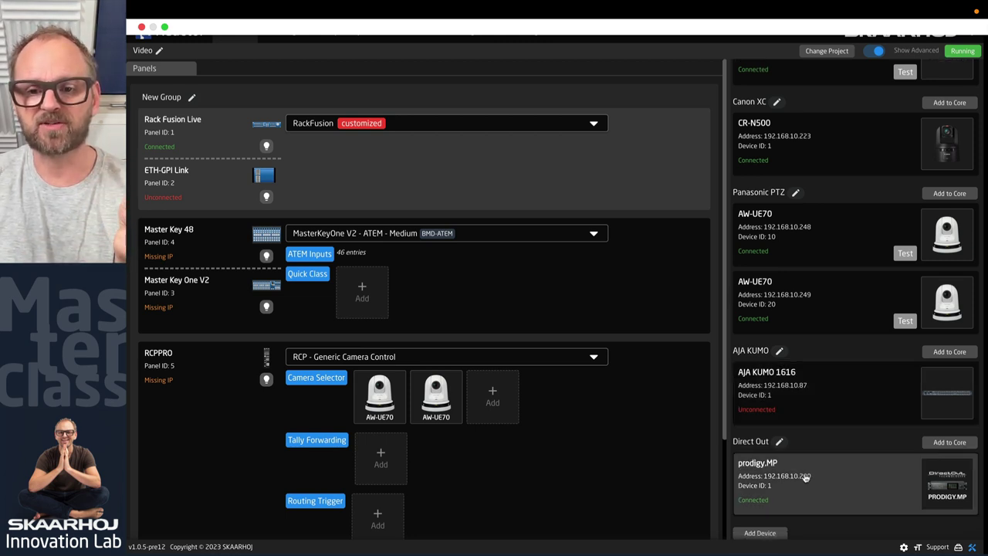
pyautogui.scroll(3, 842, 465)
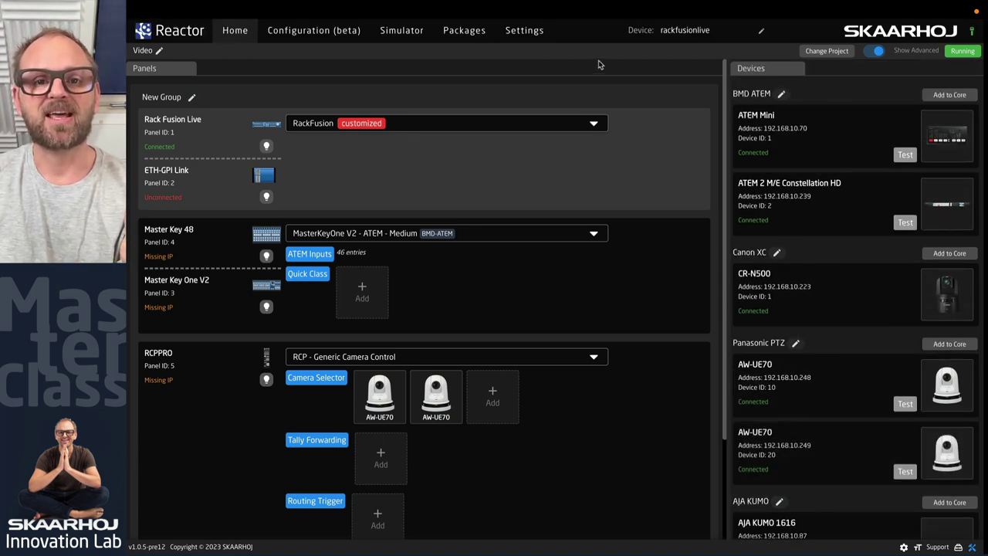
# Step: Look through the installed packages and the system settings, down to date and time, cloud and authentication
pyautogui.click(471, 35)
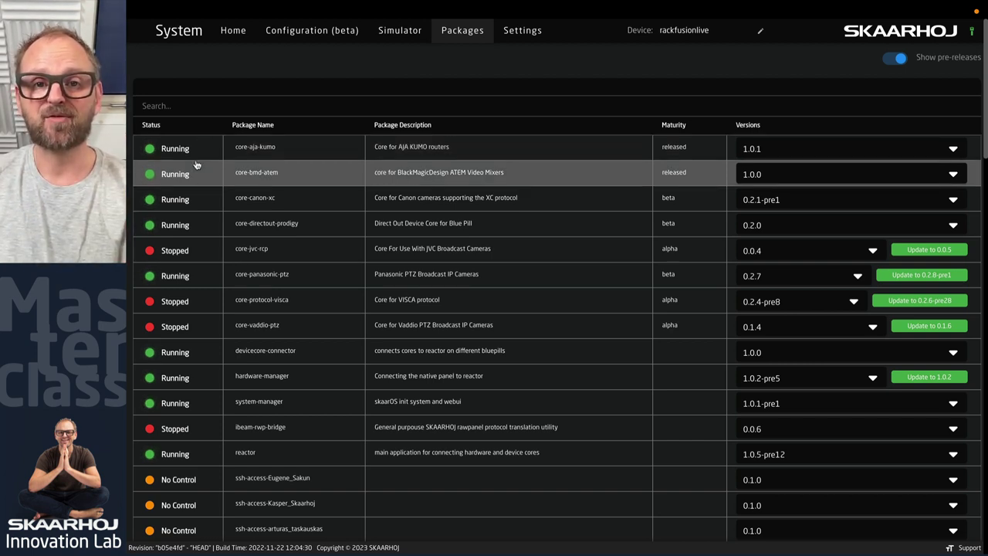
pyautogui.click(518, 34)
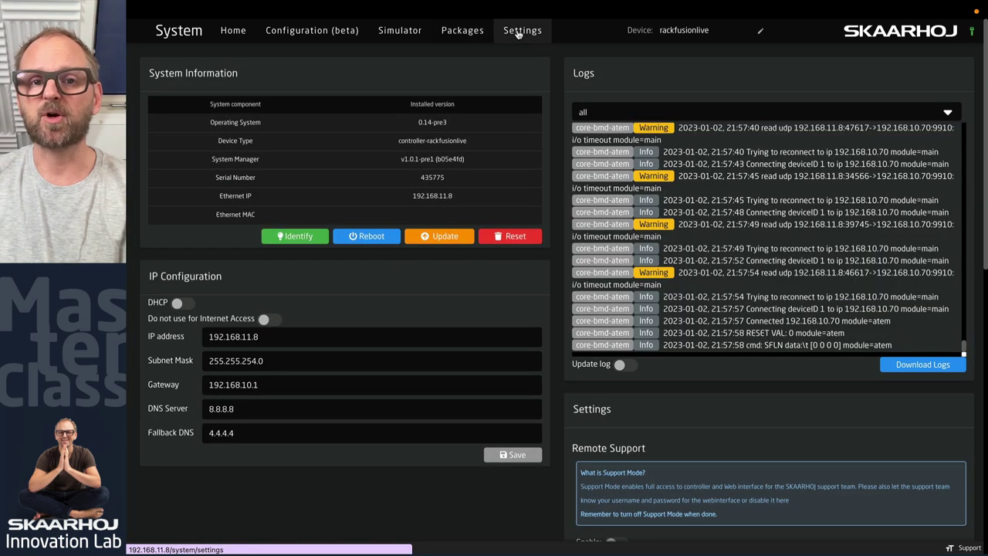
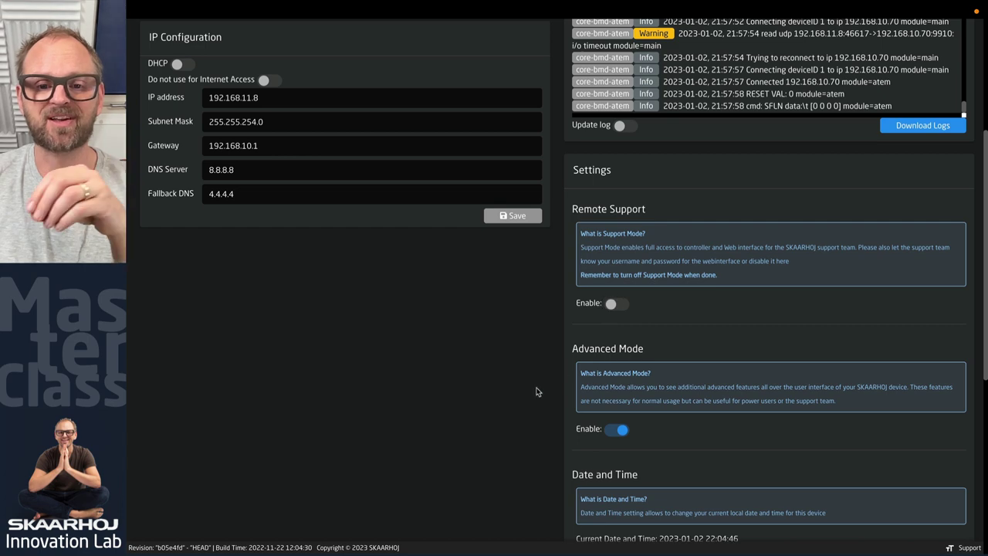
pyautogui.scroll(-4, 536, 390)
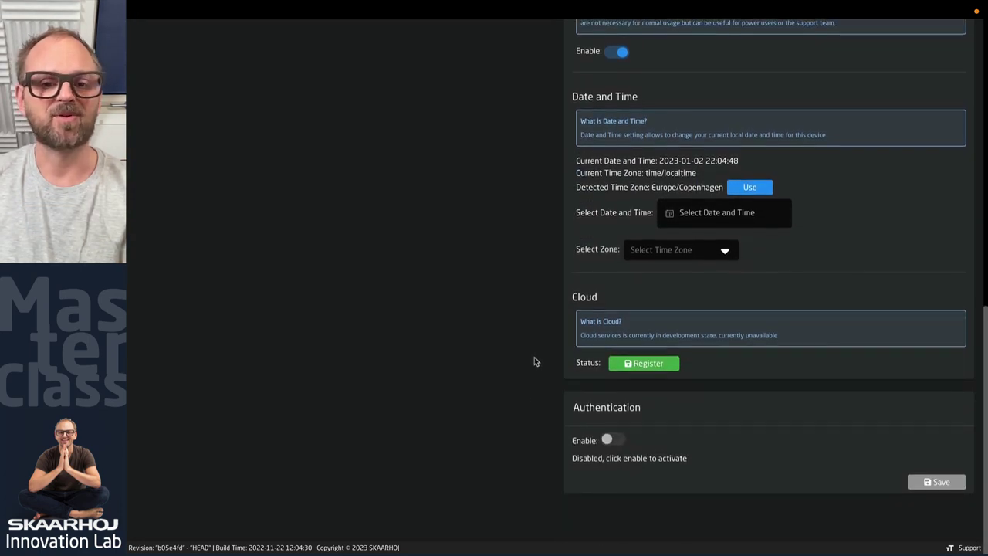
# Step: Review the settings page from system information, IP configuration and logs down to Advanced Mode, Date and Time, Cloud and Authentication
pyautogui.scroll(8, 532, 359)
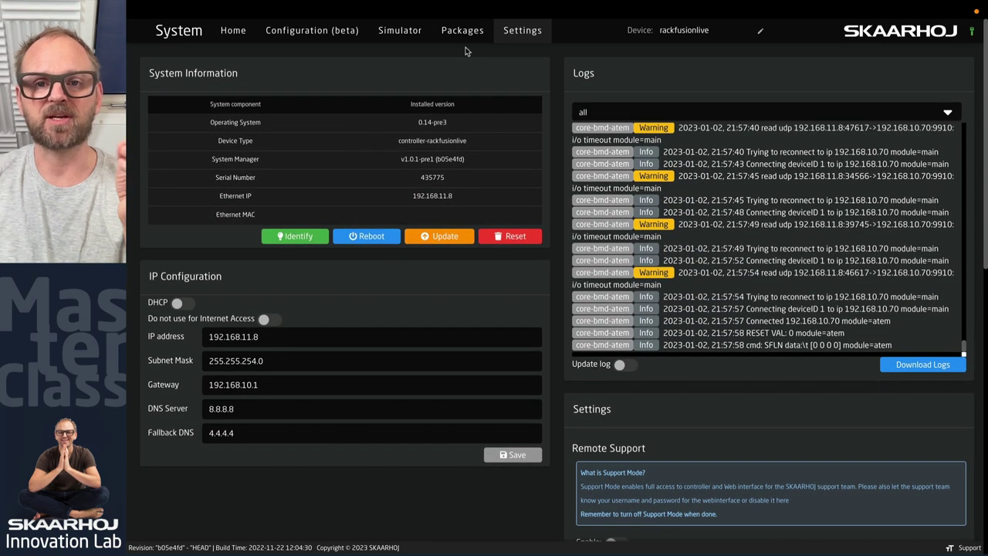
pyautogui.scroll(-8, 505, 311)
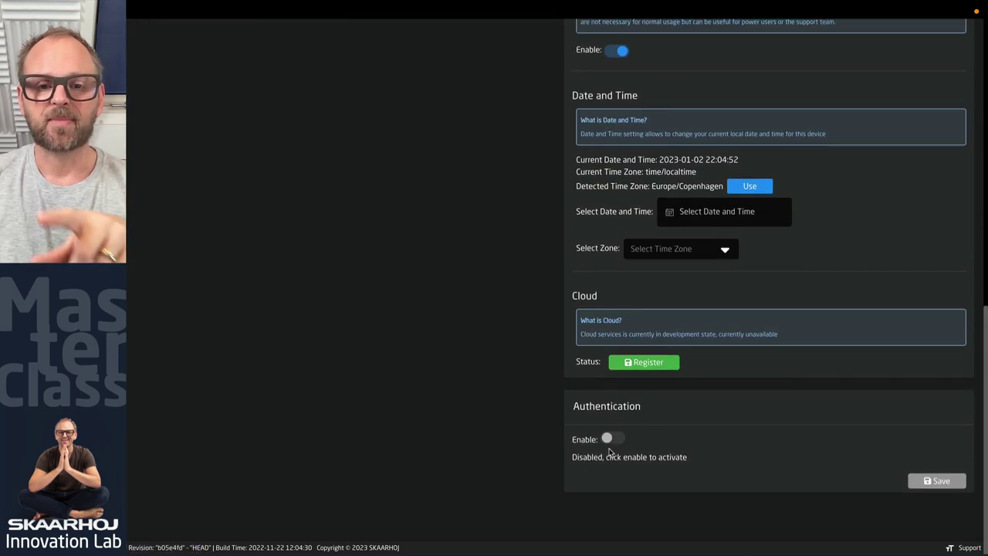
pyautogui.scroll(8, 448, 329)
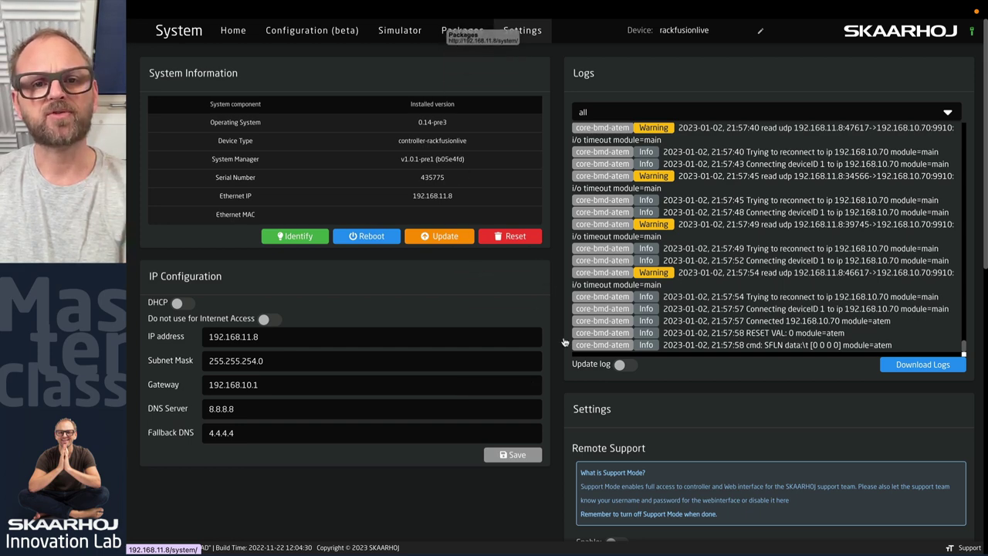
pyautogui.scroll(-3, 572, 355)
pyautogui.scroll(-3, 572, 355)
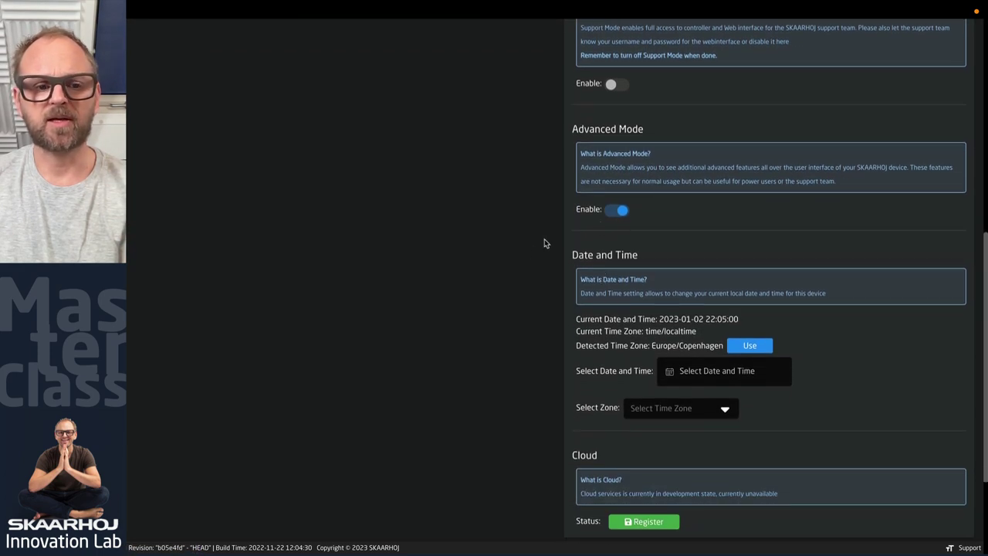
pyautogui.scroll(4, 533, 260)
pyautogui.scroll(2, 533, 260)
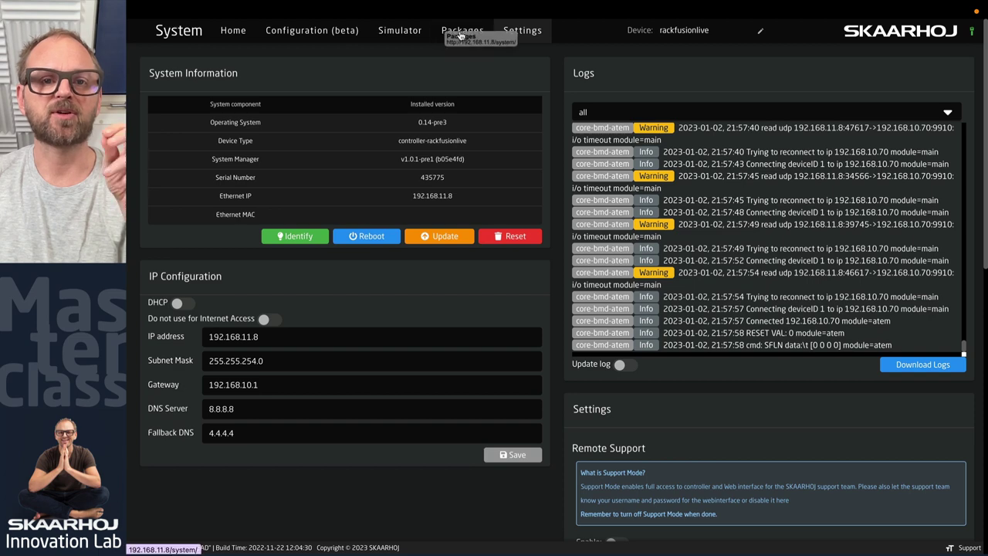
# Step: View the details and log of the core-aja-kumo package and return to the package list
pyautogui.click(458, 31)
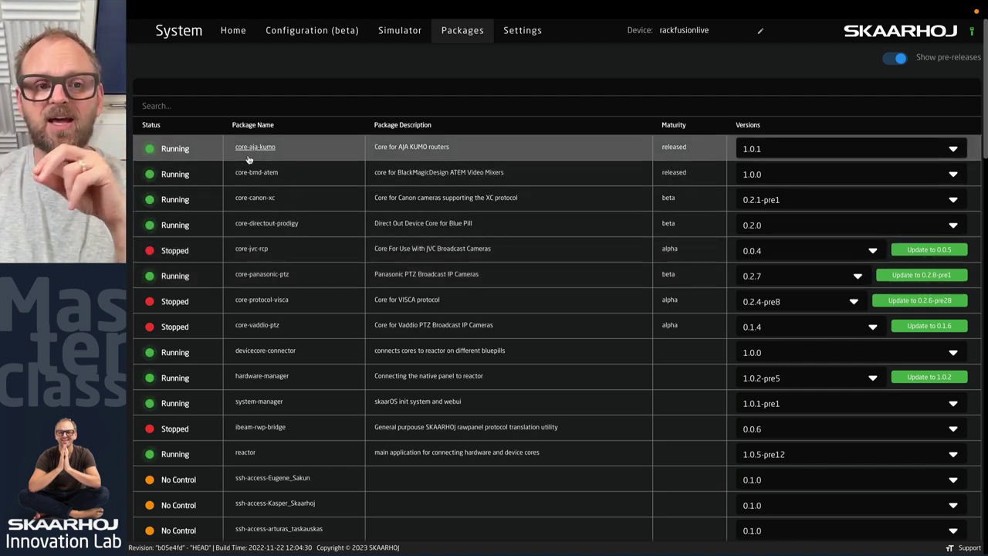
pyautogui.click(251, 147)
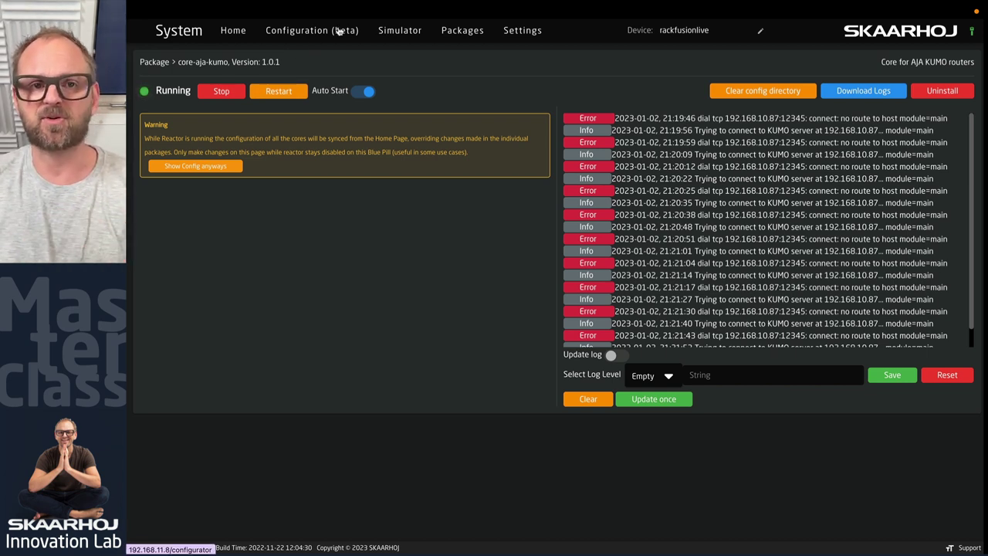
pyautogui.click(463, 31)
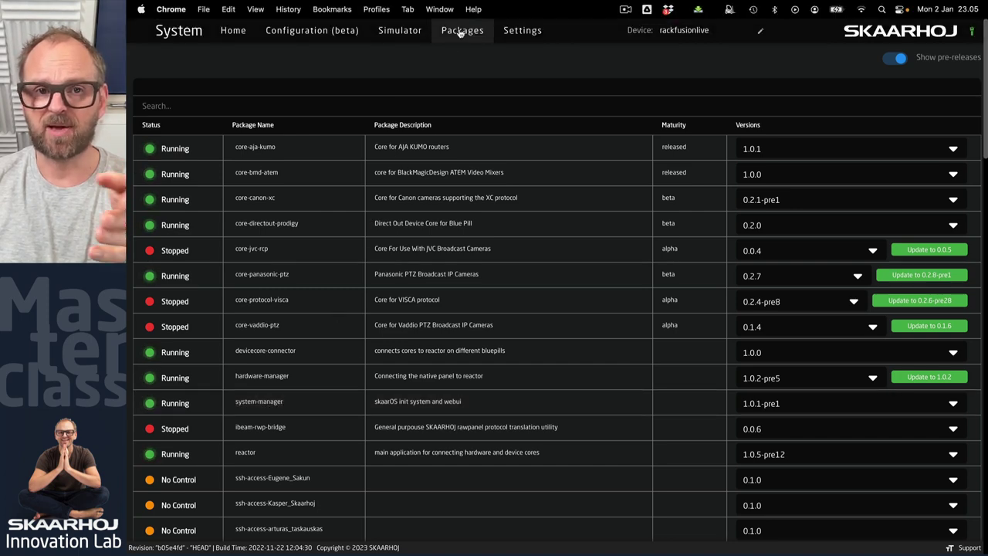
# Step: Inspect the hardware-manager package's connection settings, switching ListenOnPort on and back off and viewing the ProtocolMode options without changing them
pyautogui.click(262, 377)
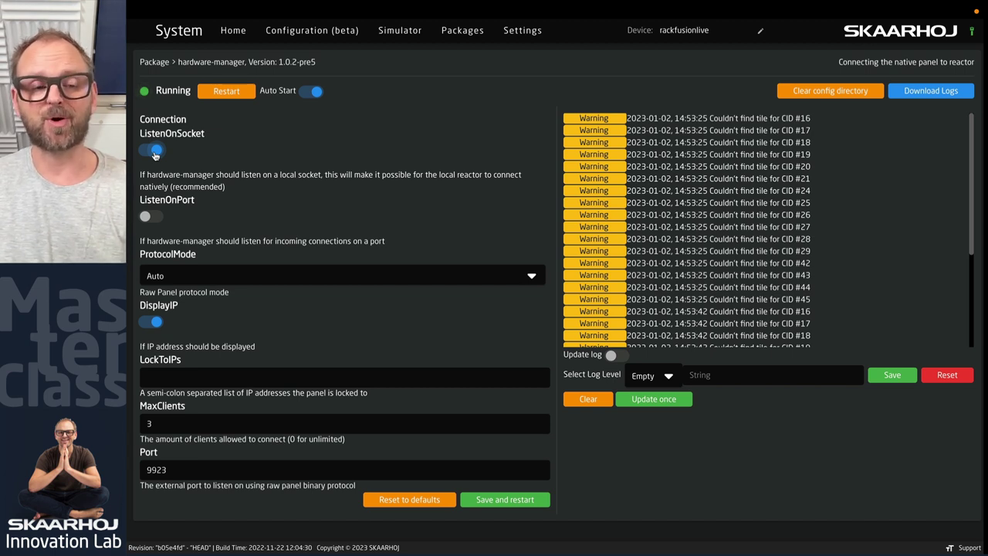
pyautogui.click(159, 217)
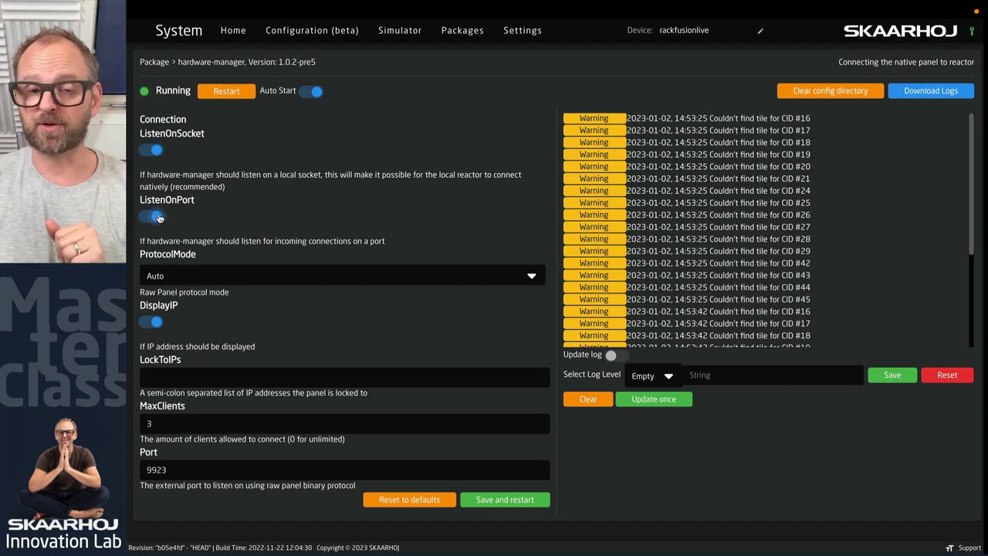
pyautogui.click(158, 218)
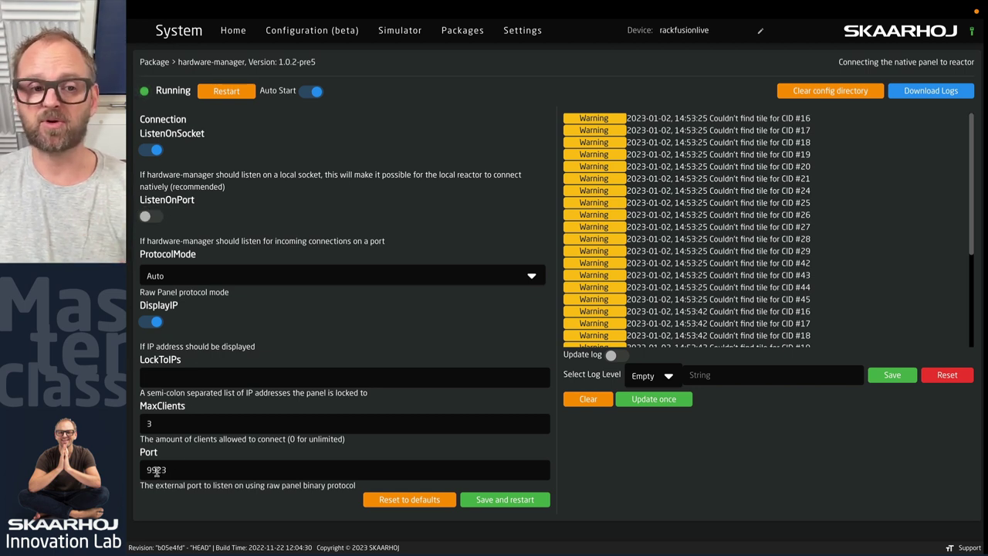
pyautogui.click(160, 280)
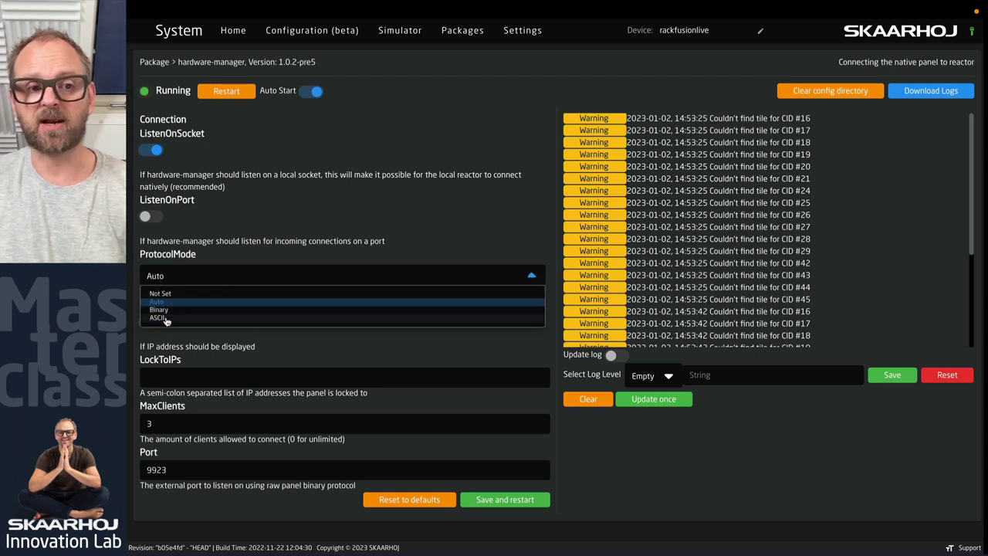
pyautogui.click(224, 248)
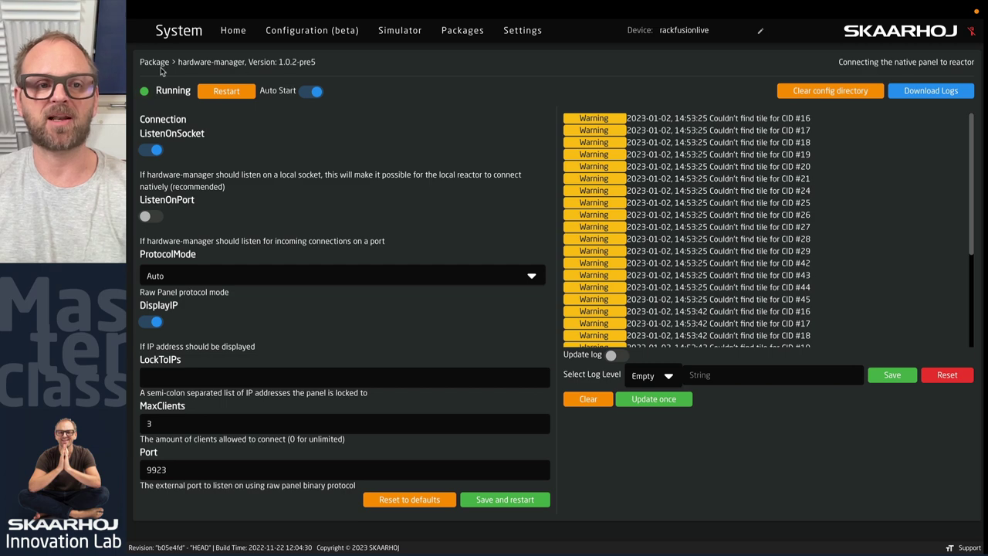
# Step: View the details and log of the core-panasonic-ptz package and return to the package list
pyautogui.click(461, 31)
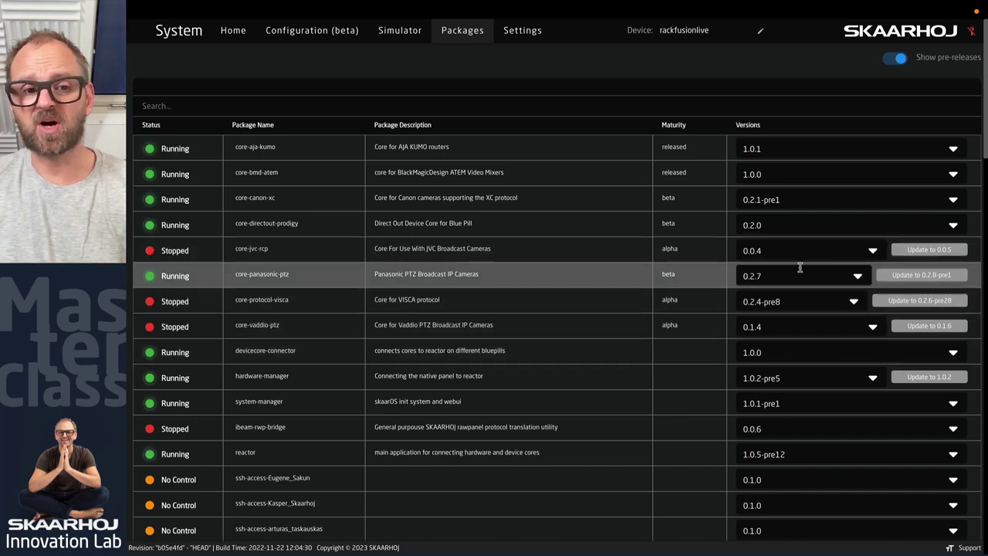
pyautogui.click(685, 280)
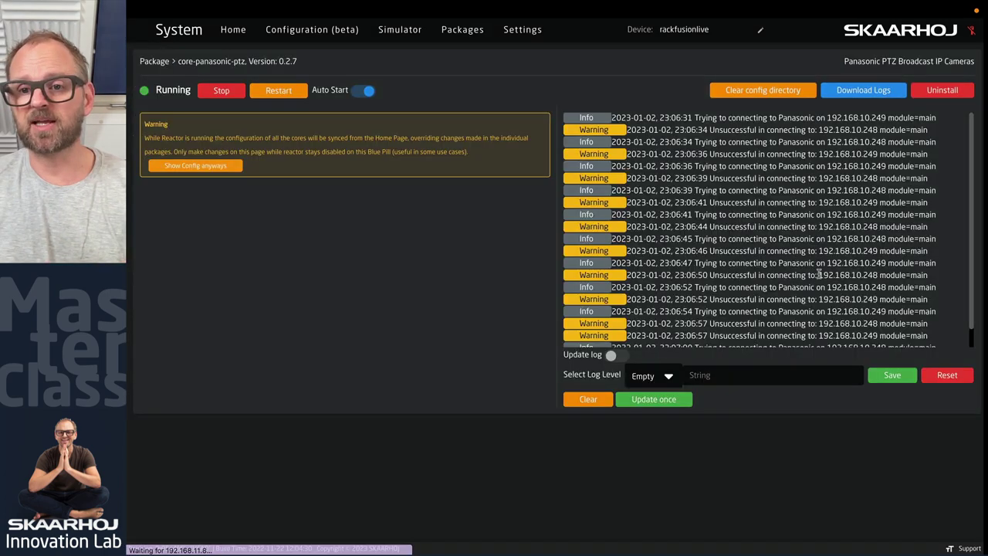
pyautogui.click(158, 62)
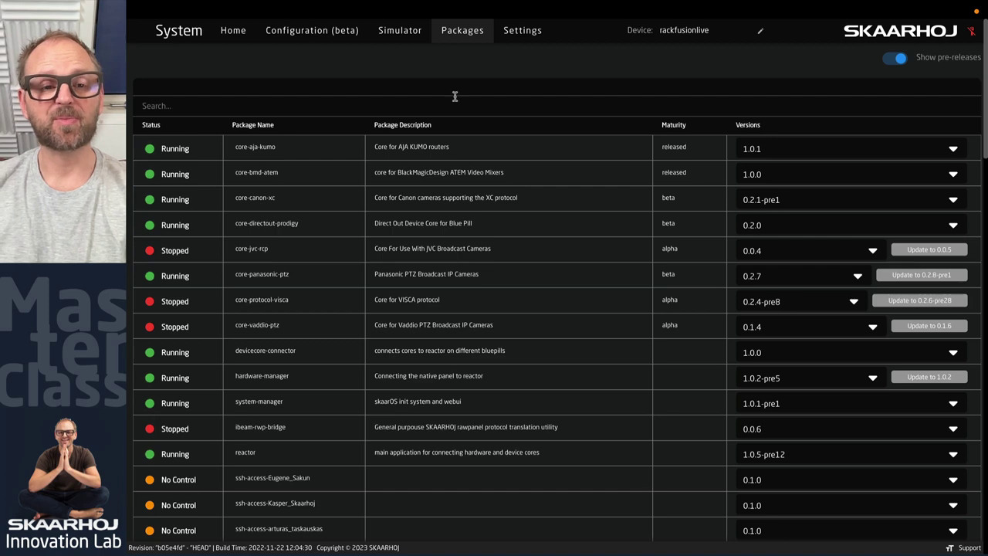
# Step: Browse the available packages to the end of the list, and open and cancel the manual package upload
pyautogui.scroll(-10, 455, 95)
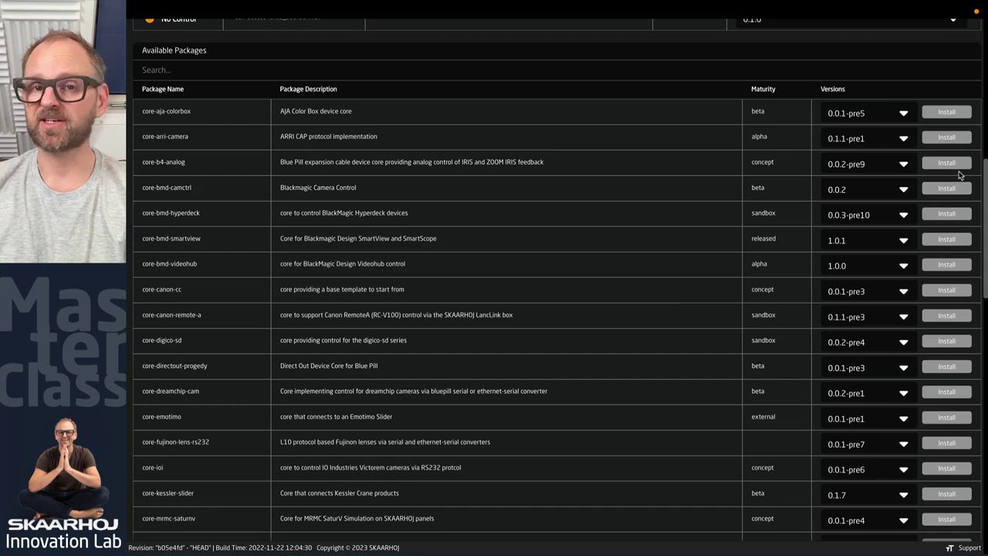
pyautogui.scroll(-20, 576, 330)
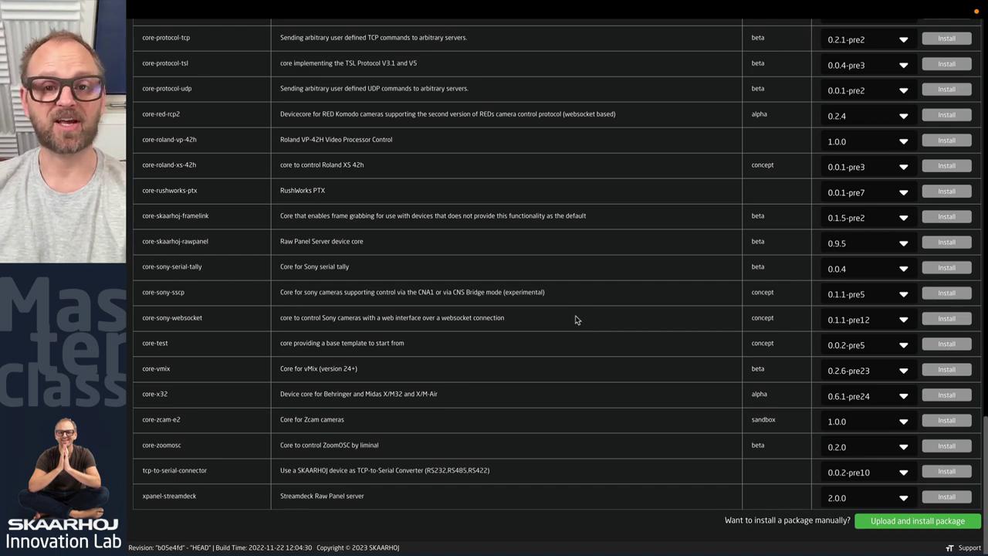
pyautogui.click(909, 525)
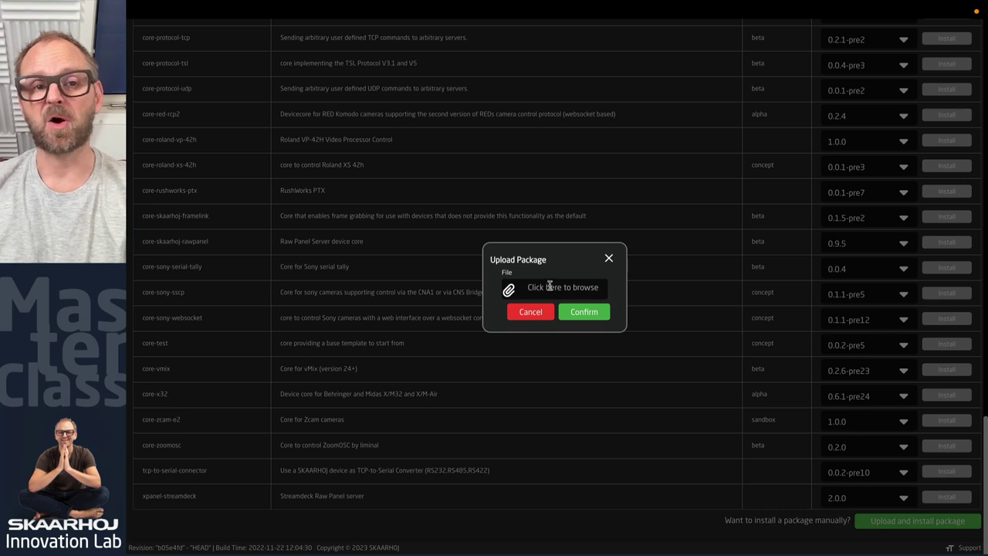
pyautogui.click(531, 315)
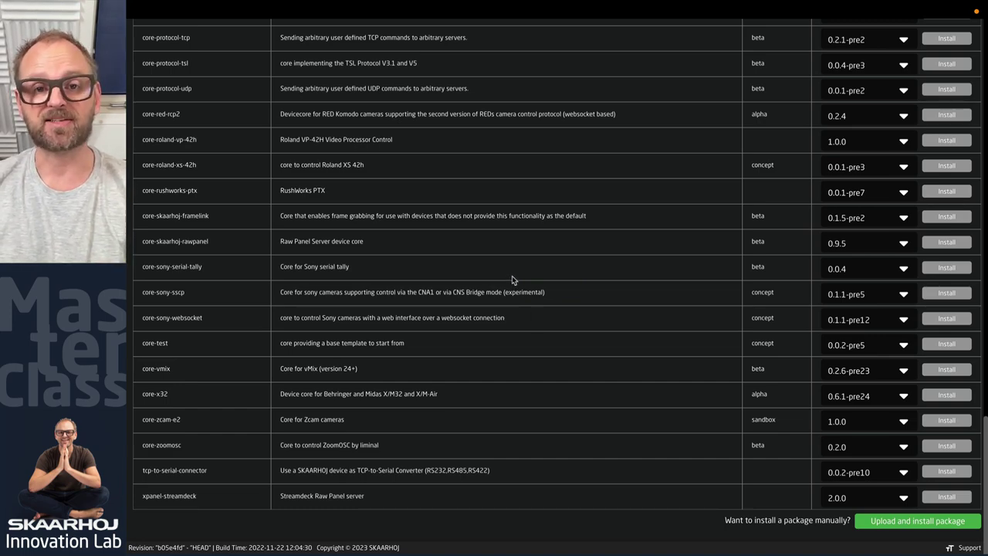
pyautogui.scroll(10, 512, 282)
pyautogui.scroll(10, 512, 282)
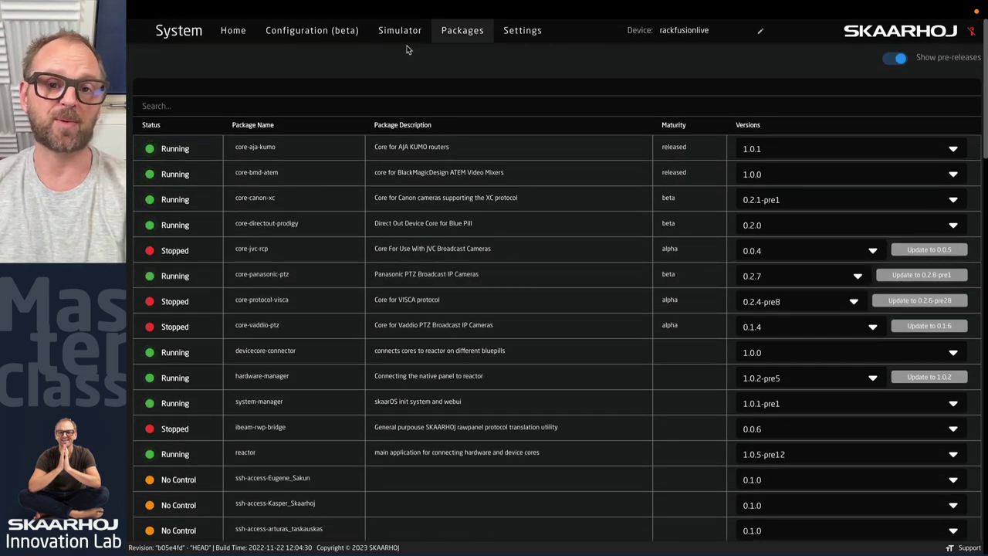
# Step: Simulate the Rack Fusion Live panel, switching the camera page between Pana1 and Canon and ending on Pana1, and return to the project overview
pyautogui.click(236, 32)
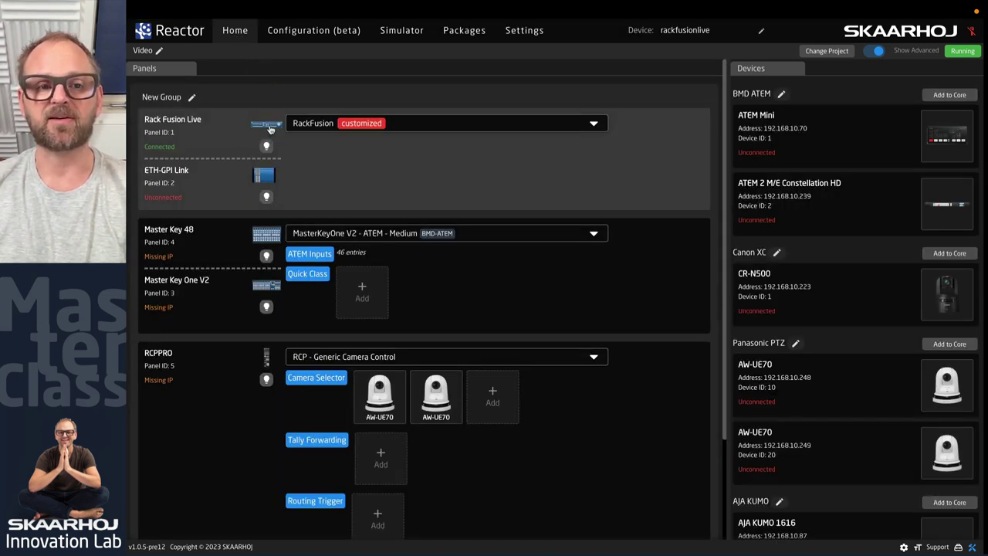
pyautogui.click(270, 130)
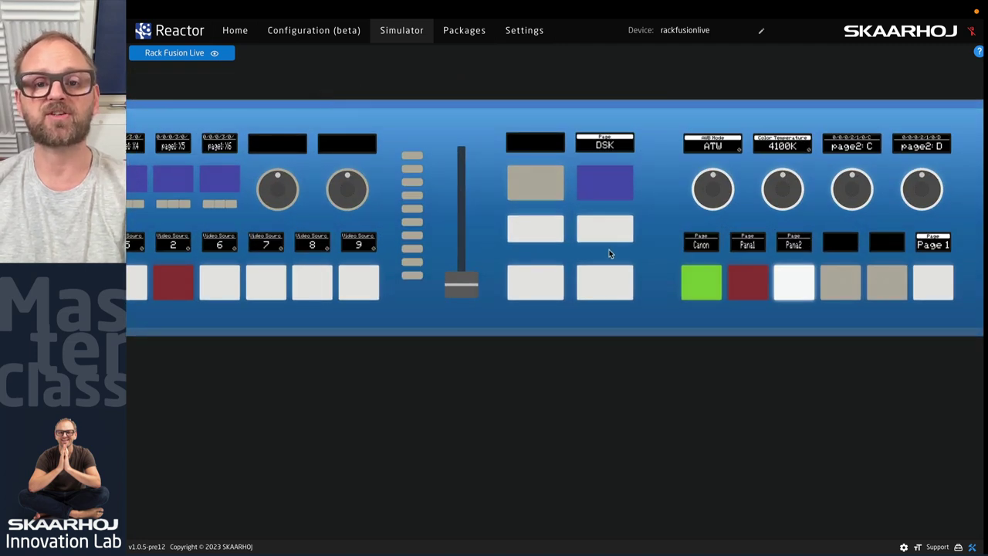
pyautogui.click(748, 292)
pyautogui.click(704, 288)
pyautogui.click(746, 289)
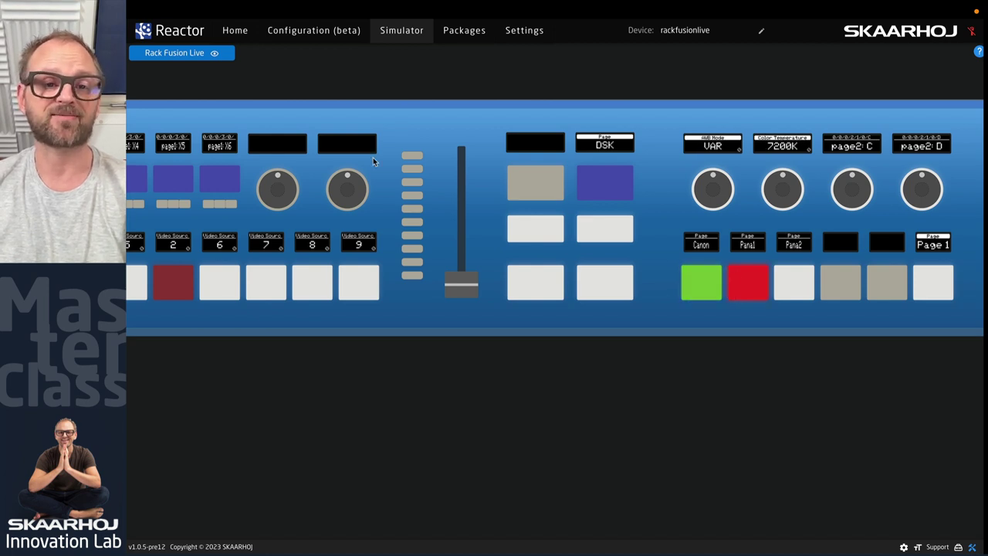
pyautogui.click(234, 31)
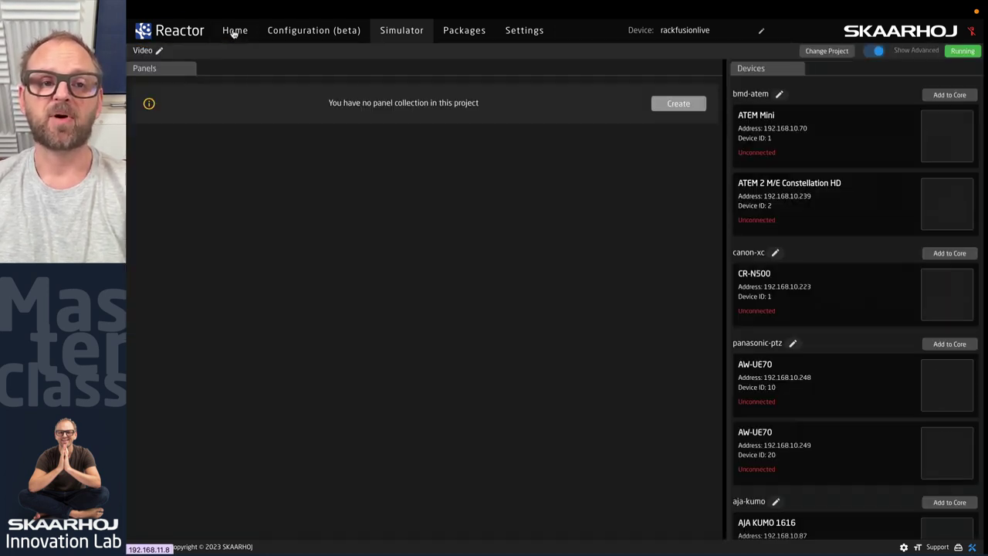
# Step: Expand the configuration's Root Layer - Video and Include RackFusion, and inspect the properties of the RackFusion layer
pyautogui.click(309, 32)
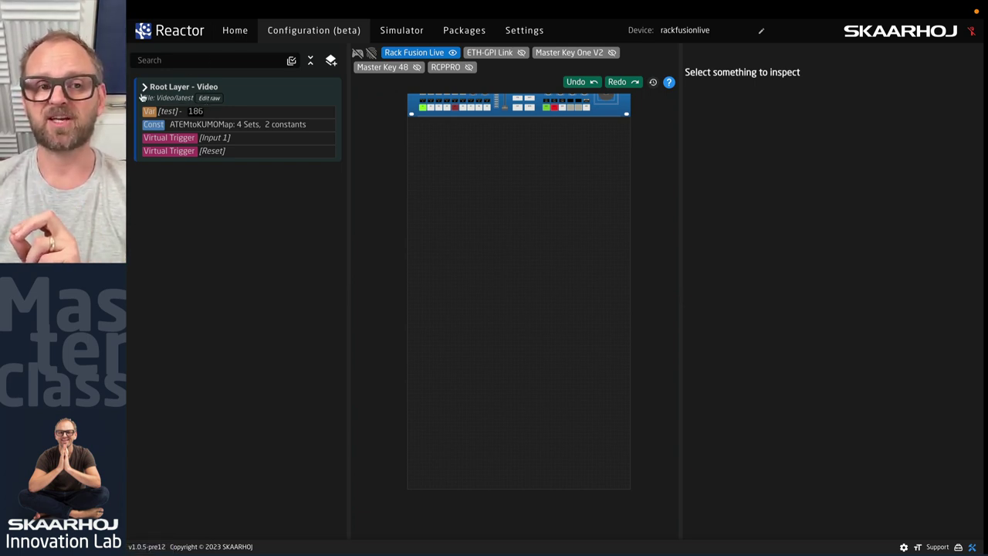
pyautogui.click(146, 88)
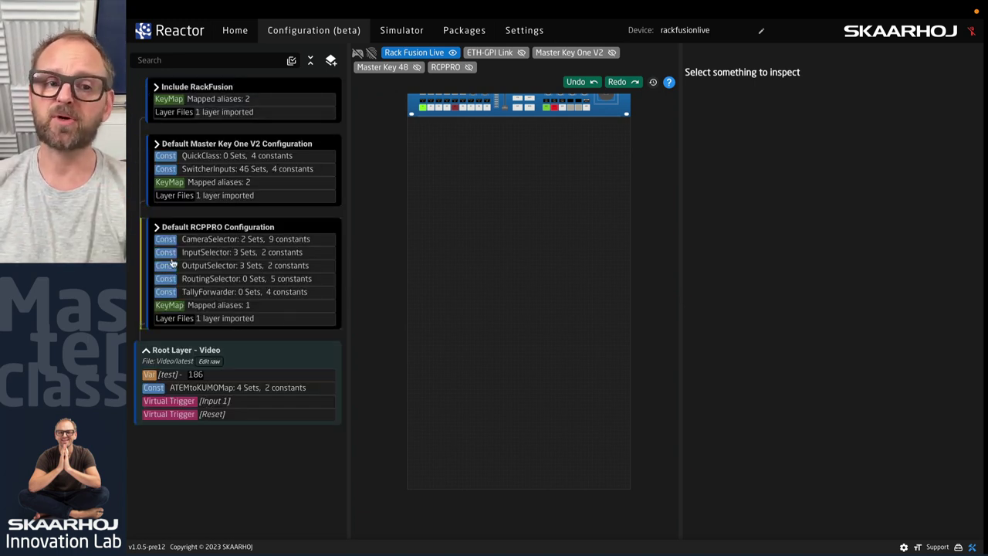
pyautogui.click(162, 89)
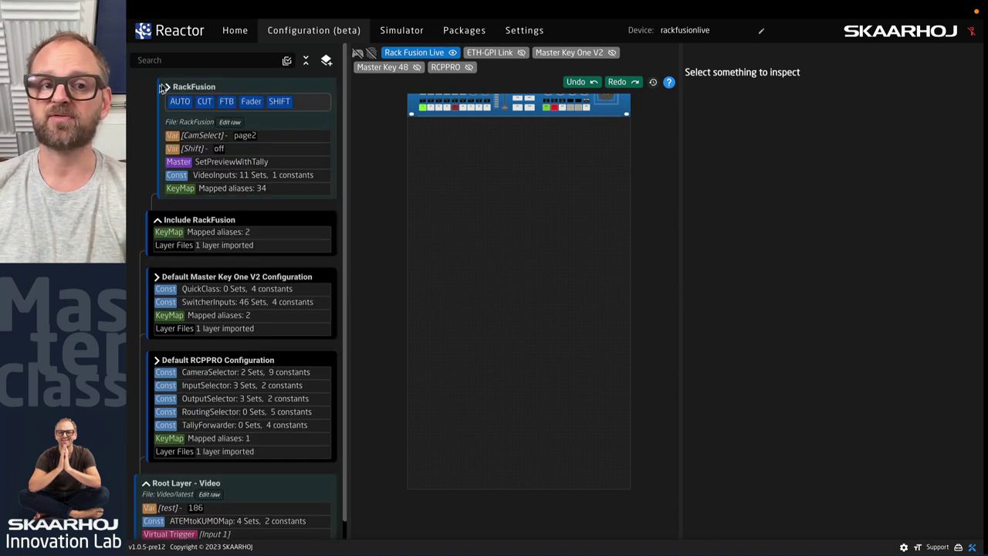
pyautogui.click(247, 88)
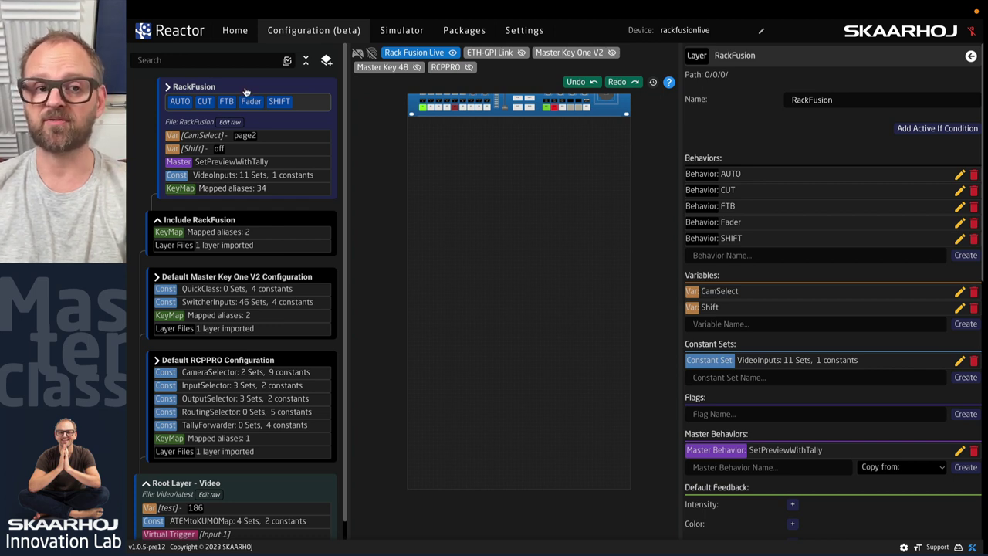
# Step: Open the raw configuration of the MasterKeyOne V2 - ATEM - Medium layer and highlight its PanelMapping block
pyautogui.click(158, 280)
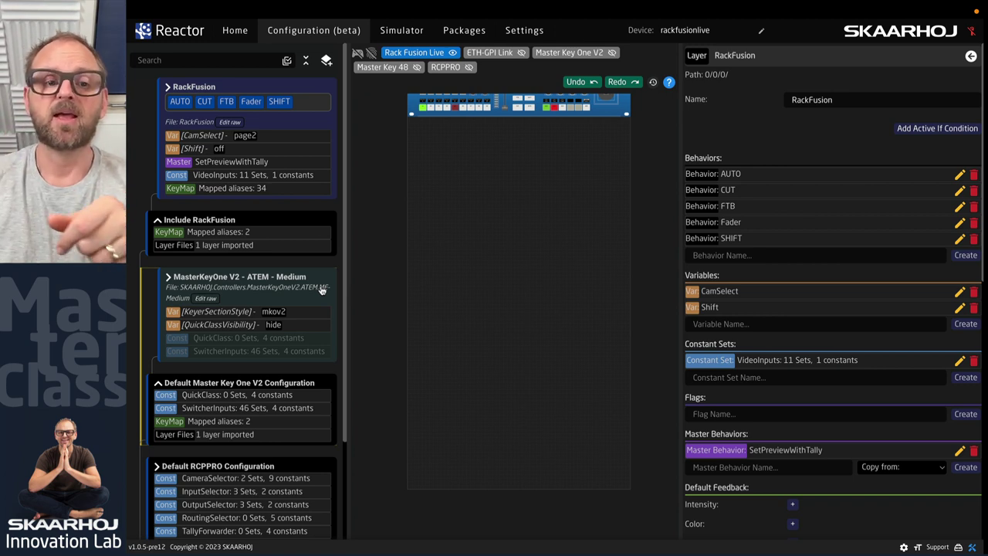
pyautogui.click(205, 299)
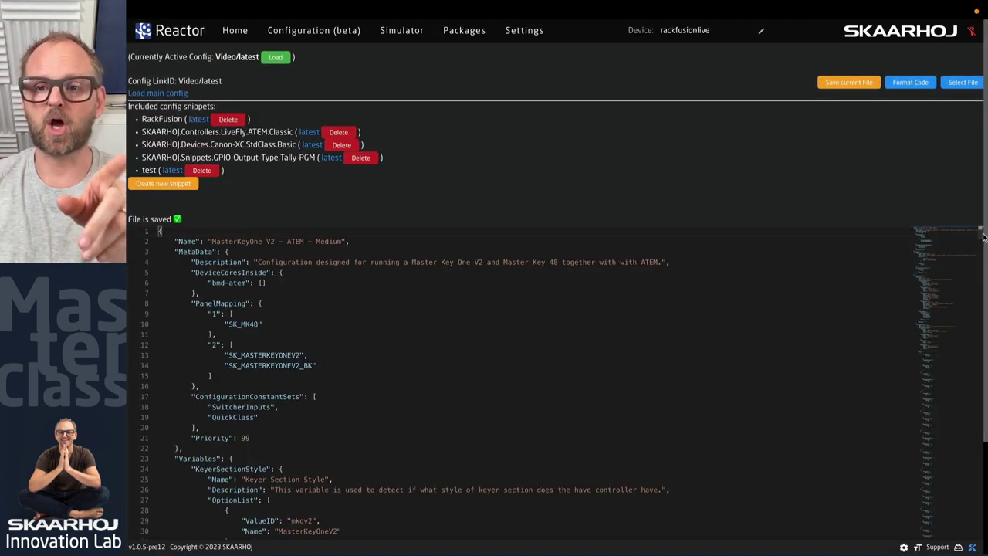
pyautogui.moveTo(983, 237)
pyautogui.mouseDown()
pyautogui.moveTo(981, 510)
pyautogui.moveTo(976, 222)
pyautogui.mouseUp()
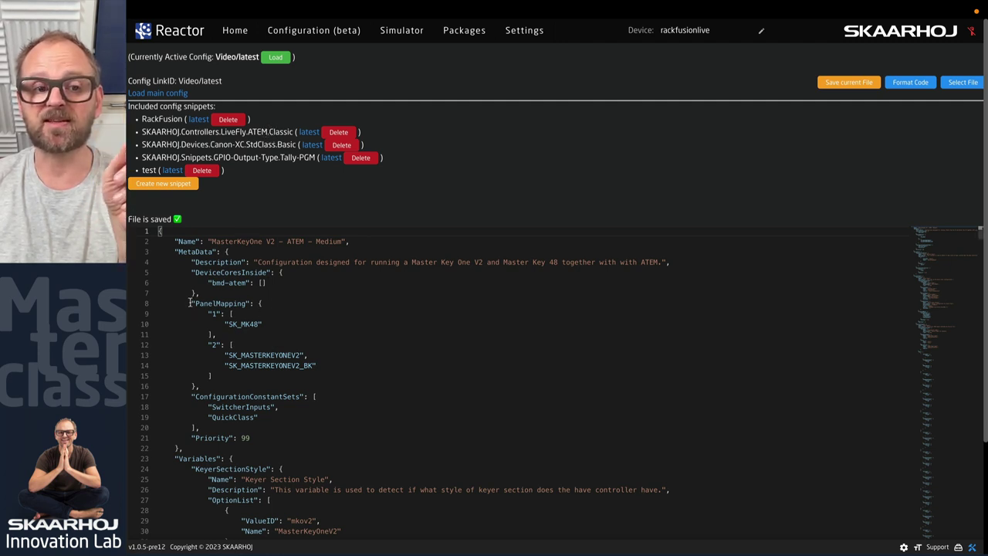
pyautogui.moveTo(190, 302); pyautogui.dragTo(209, 384)
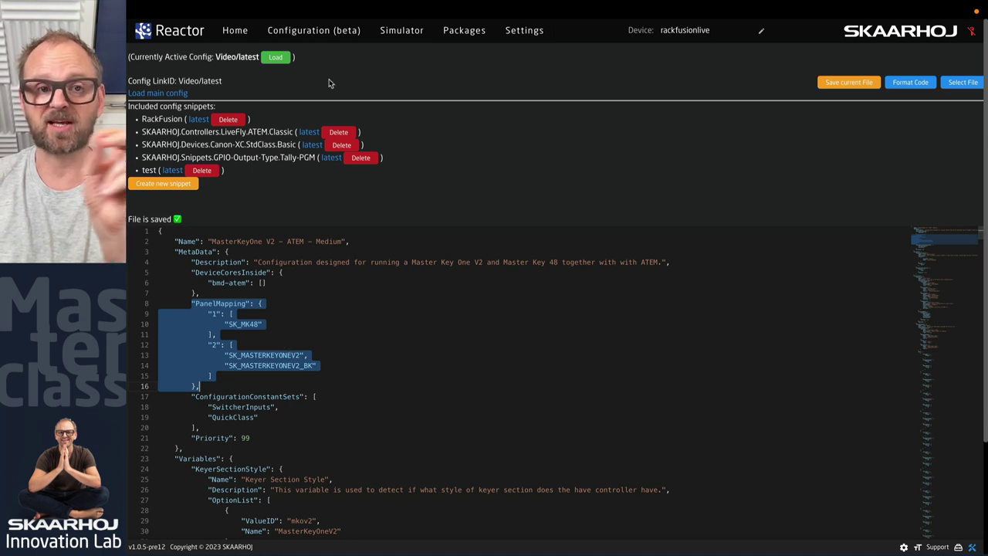
# Step: Revisit the project overview, then expand Root Layer - Video and Default Master Key One V2 Configuration in the configuration's layer tree
pyautogui.click(236, 31)
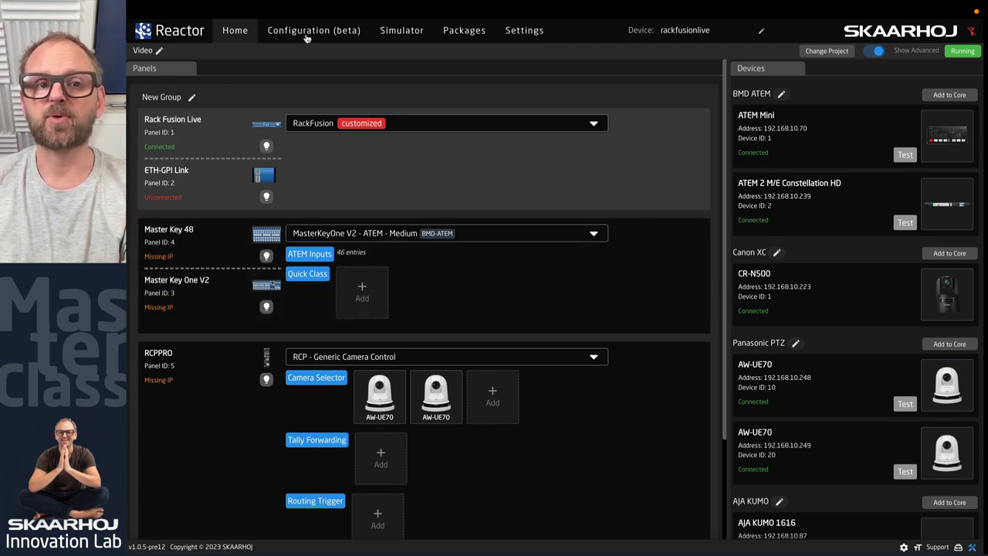
pyautogui.click(306, 35)
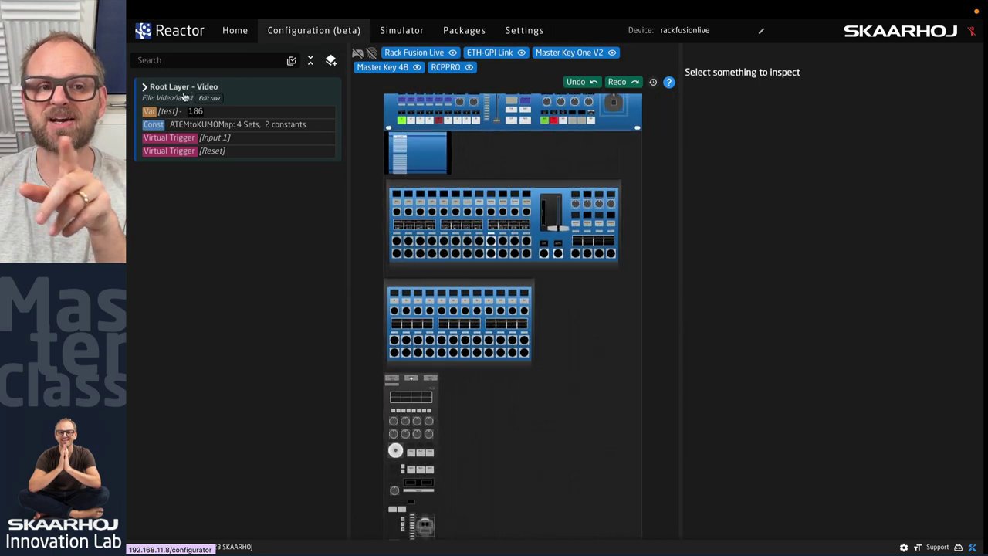
pyautogui.click(145, 88)
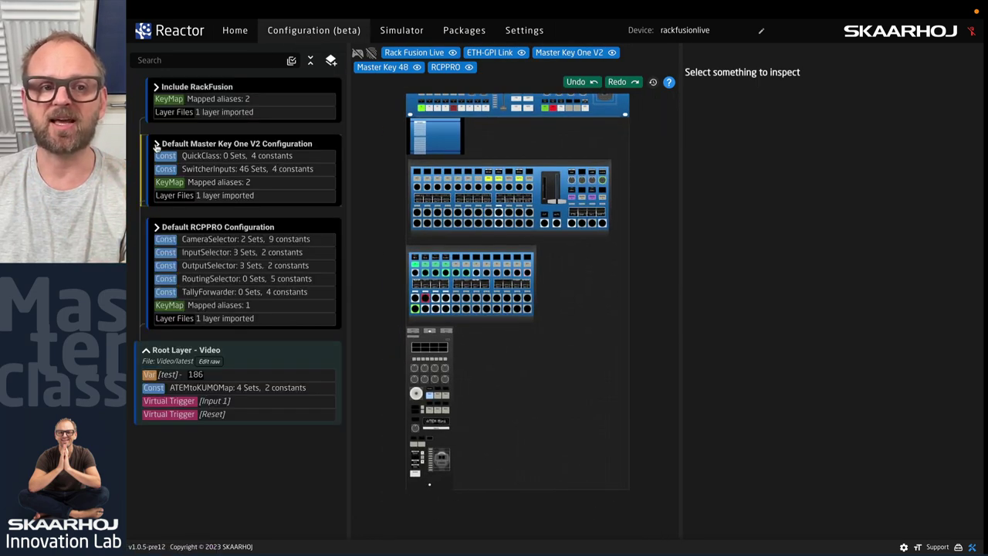
pyautogui.click(156, 145)
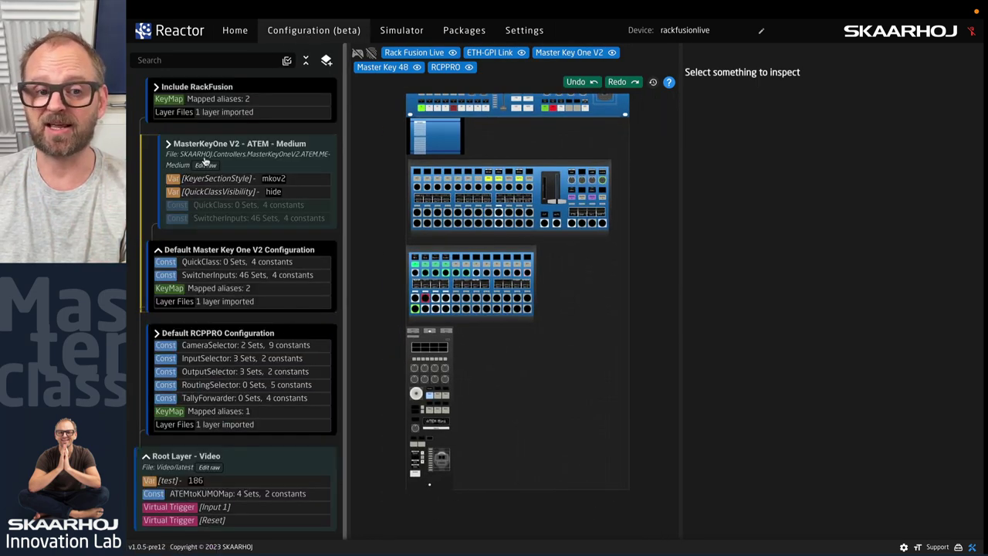
# Step: Open the raw configuration of Root Layer - Video and fold Variables, both ConstantSets blocks and the RackFusion layer, highlighting the Default Master Key One V2 Configuration name
pyautogui.click(209, 468)
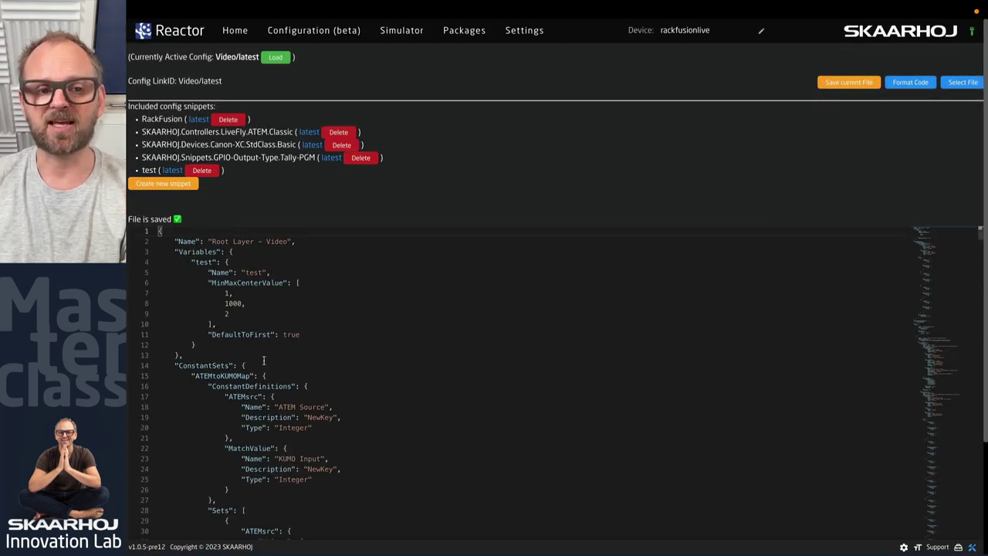
pyautogui.click(155, 253)
pyautogui.click(155, 273)
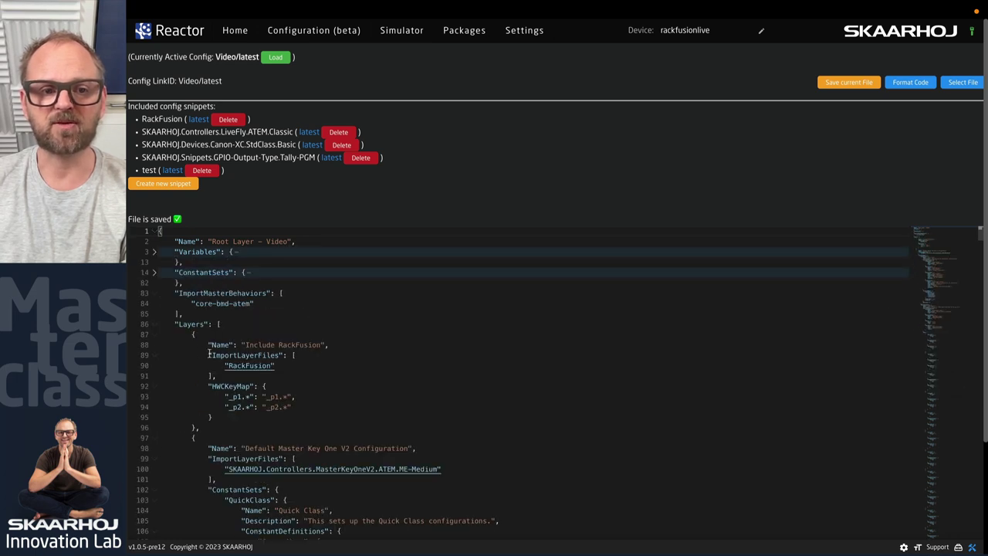
pyautogui.click(155, 334)
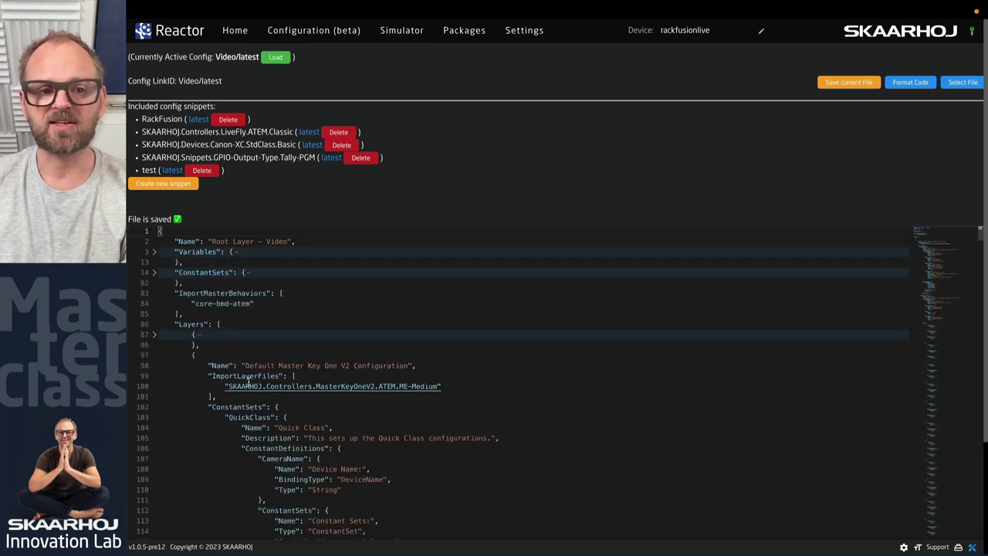
pyautogui.moveTo(249, 366); pyautogui.dragTo(410, 366)
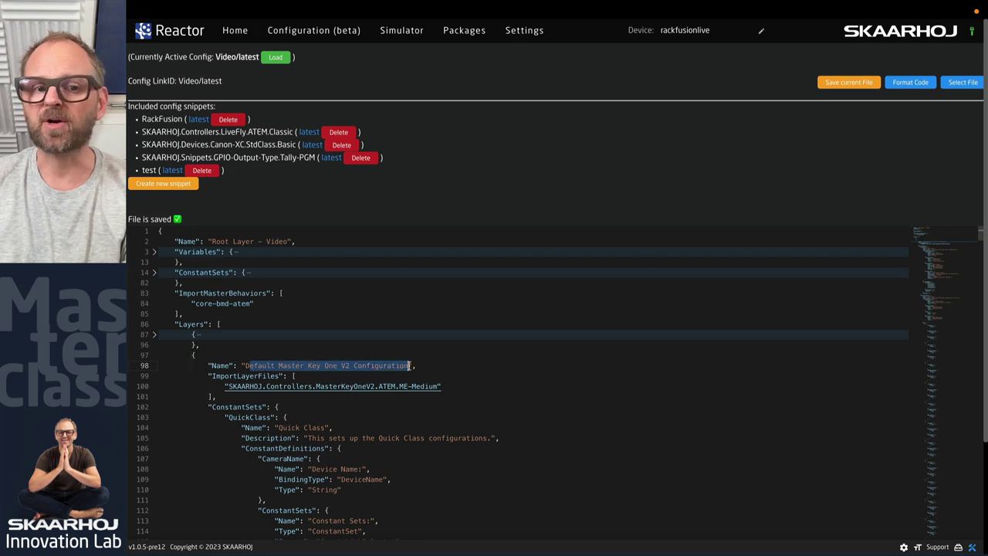
pyautogui.click(154, 407)
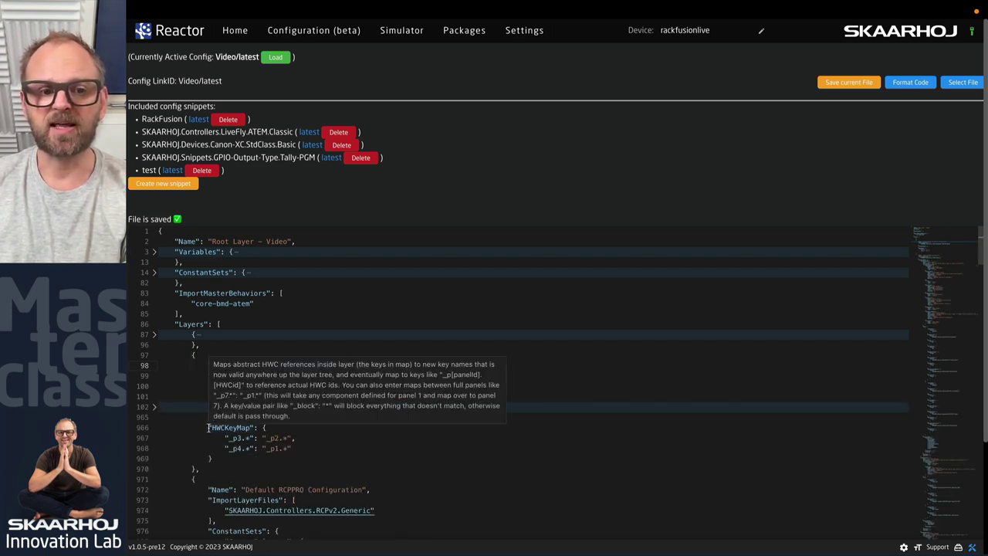
# Step: Highlight the Master Key One V2 layer's HWCKeyMap entries for _p3 and _p4 and its imported layer file, and return to the project overview
pyautogui.moveTo(208, 428); pyautogui.dragTo(214, 460)
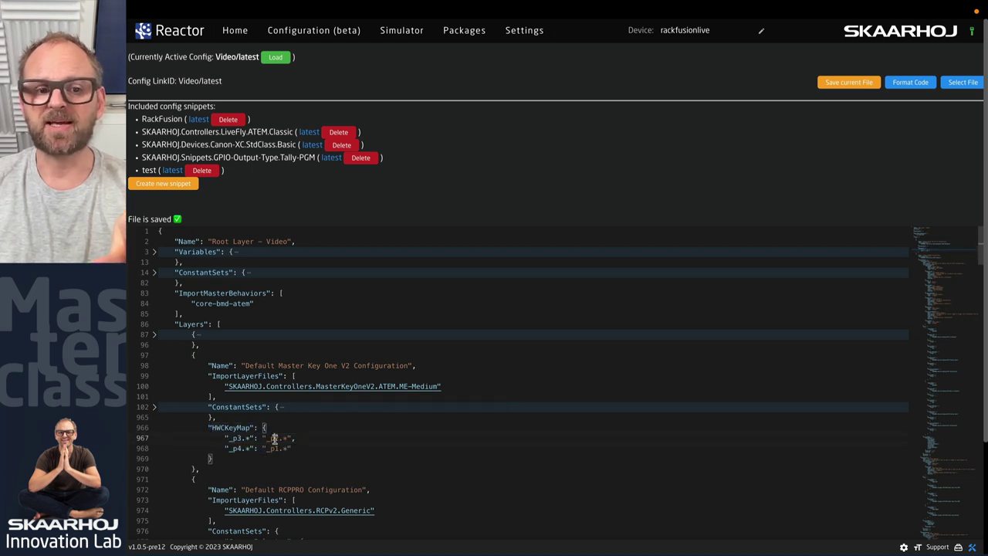
pyautogui.moveTo(291, 438); pyautogui.dragTo(272, 437)
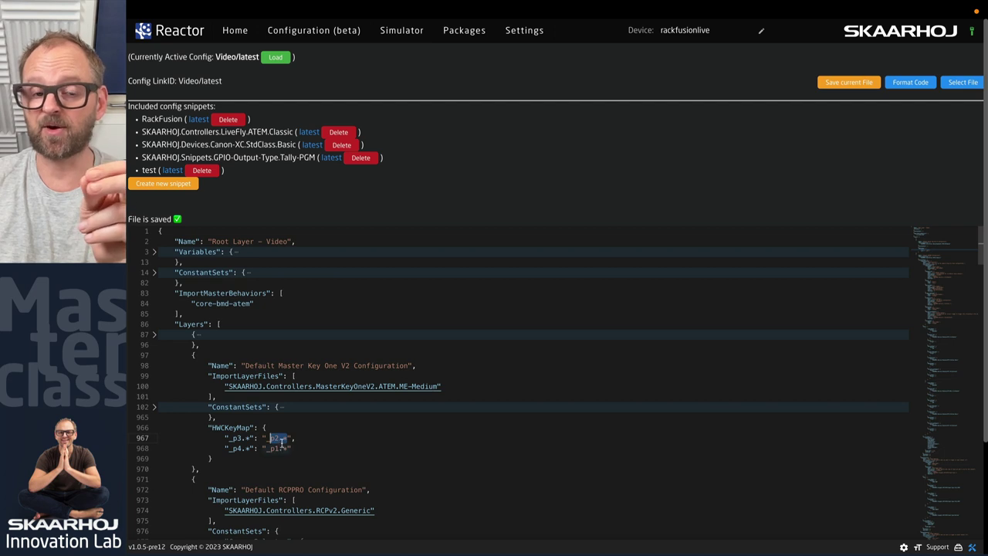
pyautogui.moveTo(229, 438); pyautogui.dragTo(249, 439)
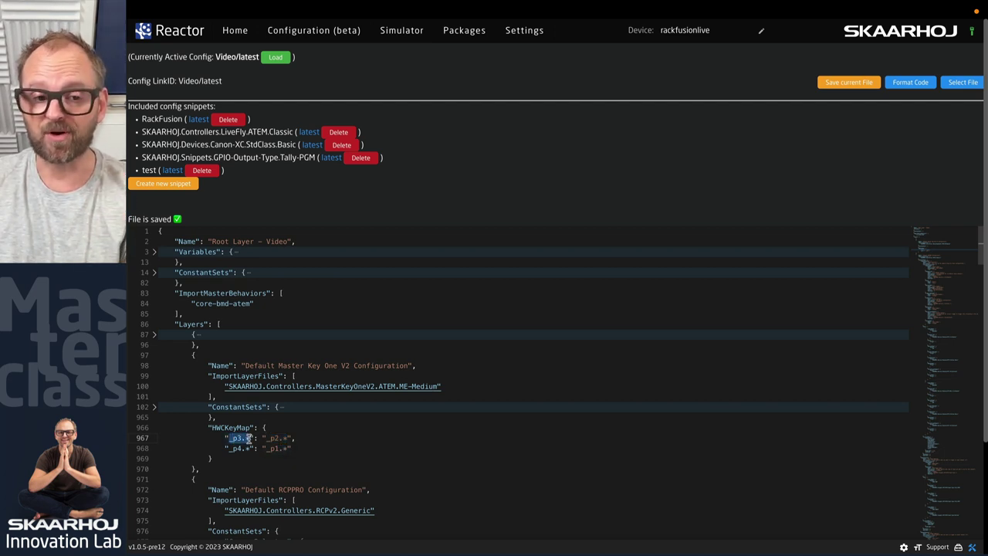
pyautogui.click(282, 447)
pyautogui.moveTo(286, 448); pyautogui.dragTo(270, 449)
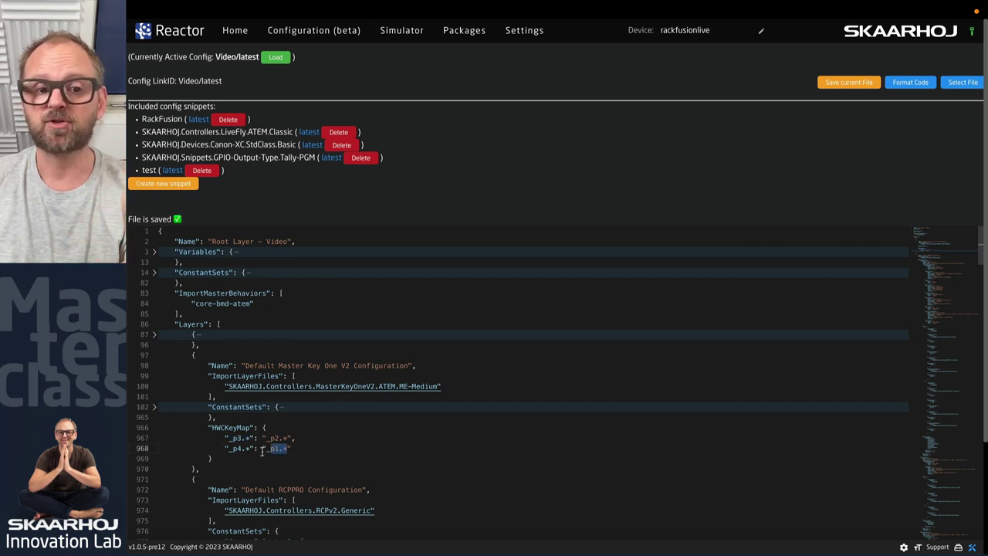
pyautogui.moveTo(248, 448); pyautogui.dragTo(230, 450)
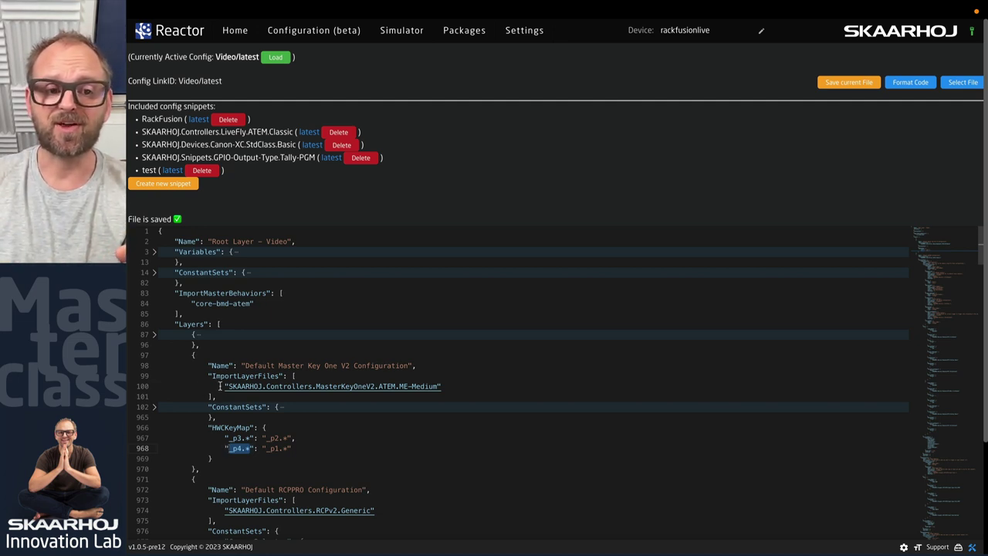
pyautogui.moveTo(220, 385); pyautogui.dragTo(440, 388)
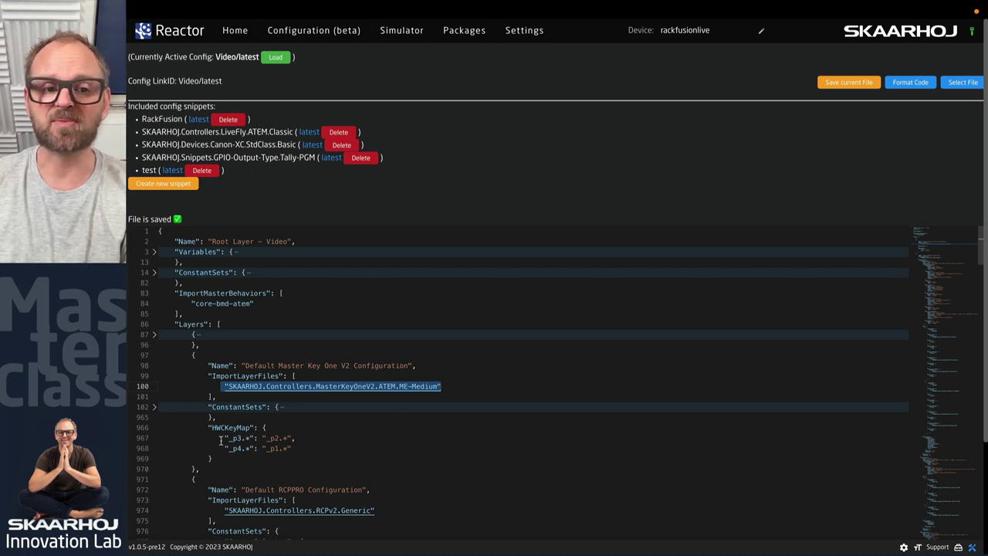
pyautogui.moveTo(224, 438); pyautogui.dragTo(292, 448)
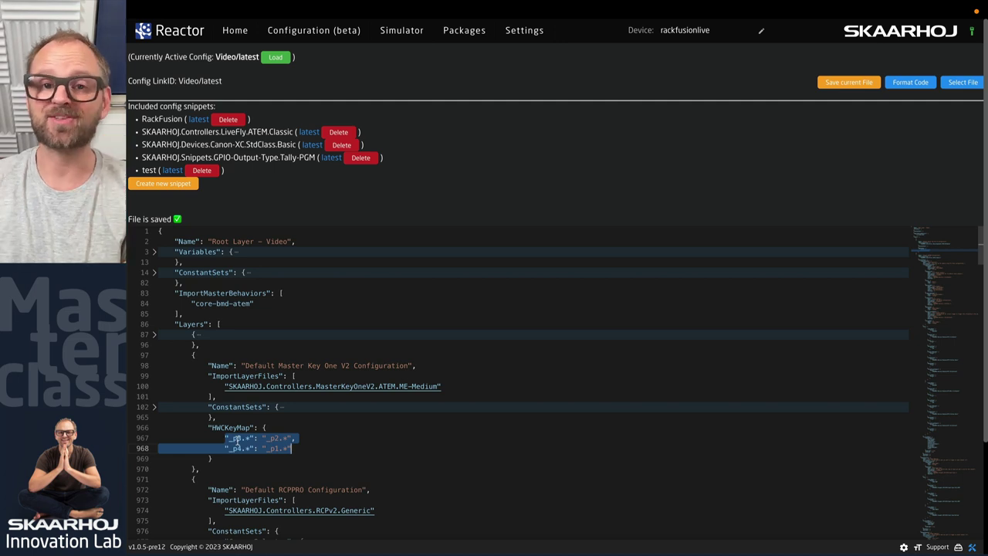
pyautogui.click(235, 31)
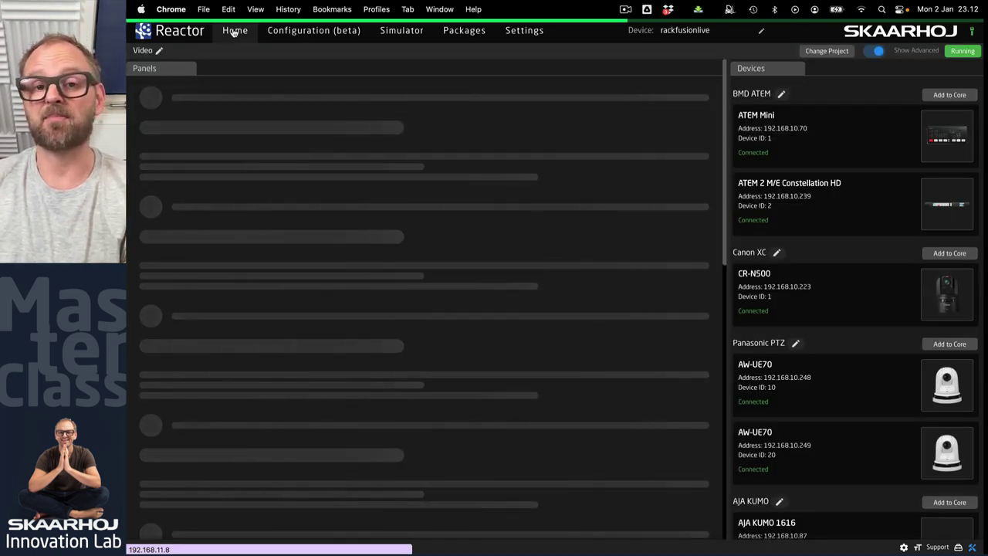